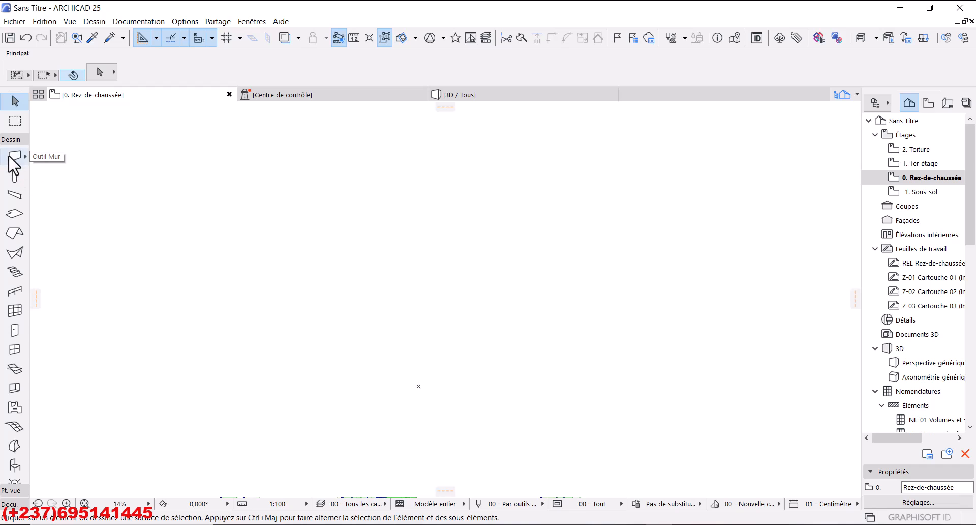
Review the Wall tool's default settings, keeping the basic structure, and accept them.
left_click(12, 158)
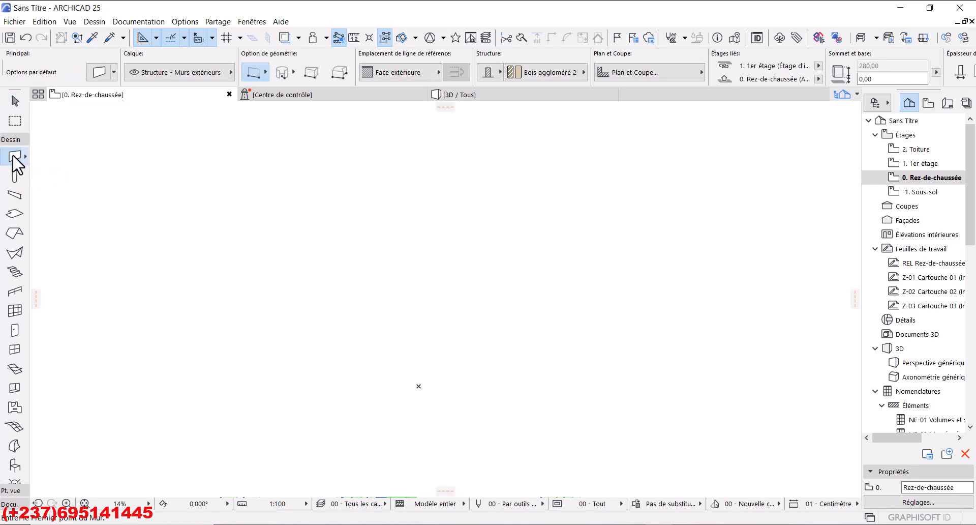
double_click(13, 156)
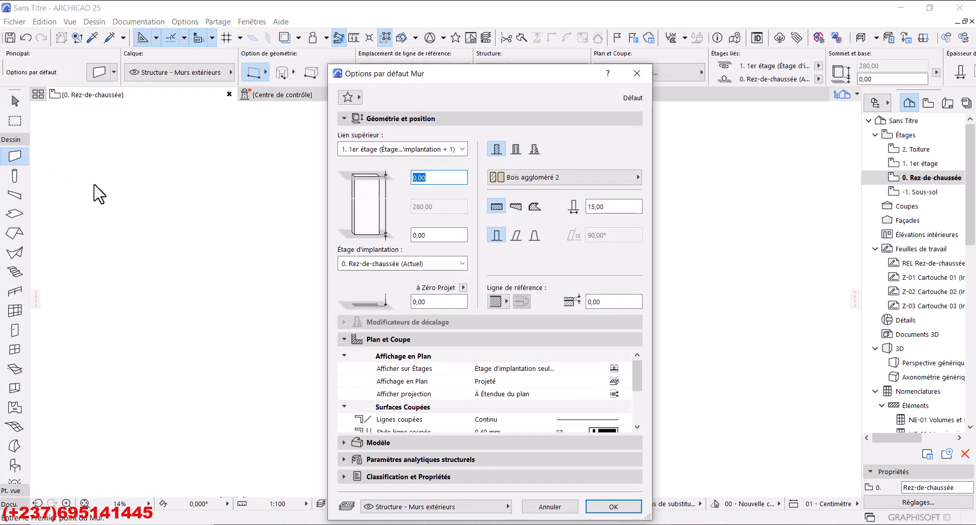
left_click(499, 152)
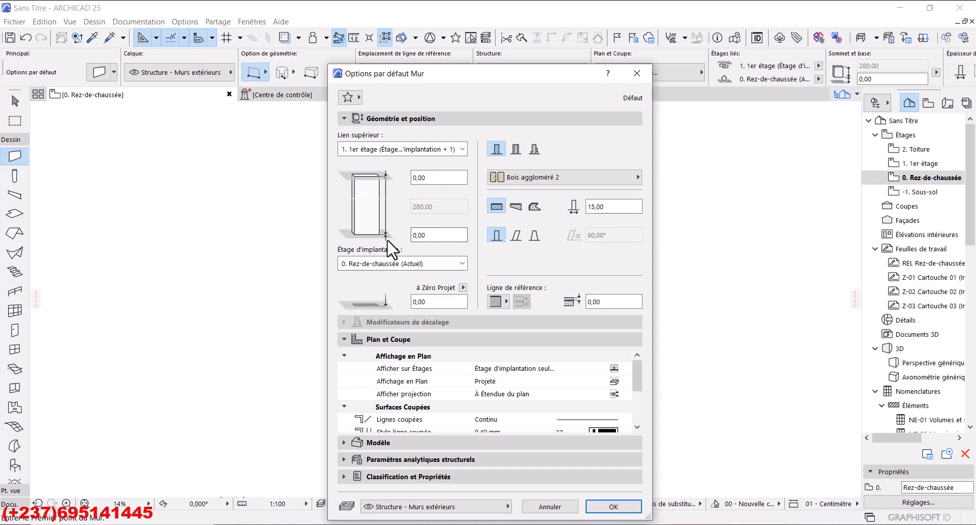
left_click(630, 506)
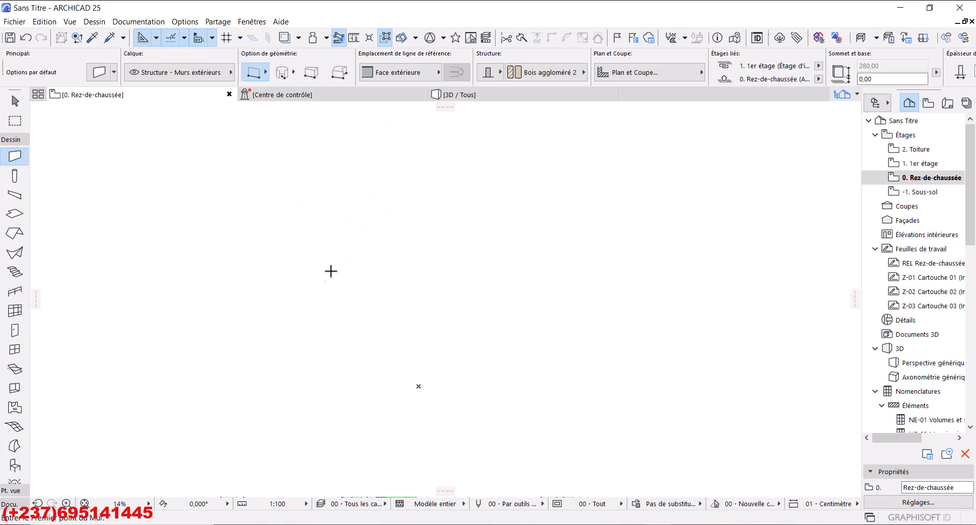
Draw a straight vertical wall in the ground-floor plan with its reference line on the exterior face.
left_click(337, 184)
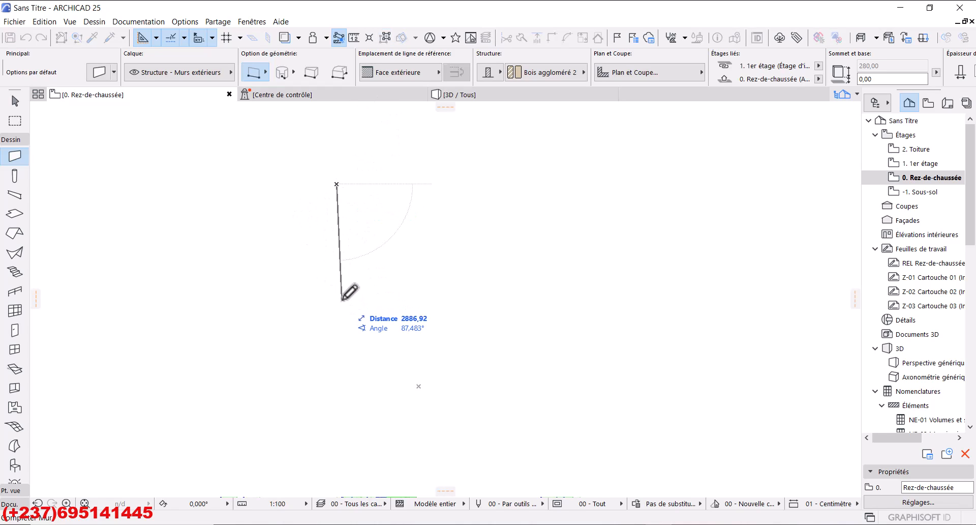
left_click(336, 277)
scroll(334, 237, "up", 5)
middle_click_drag(356, 249, 332, 371)
scroll(349, 381, "up", 2)
Select the new wall and examine its reference line and thickness at the upper end.
left_click(14, 101)
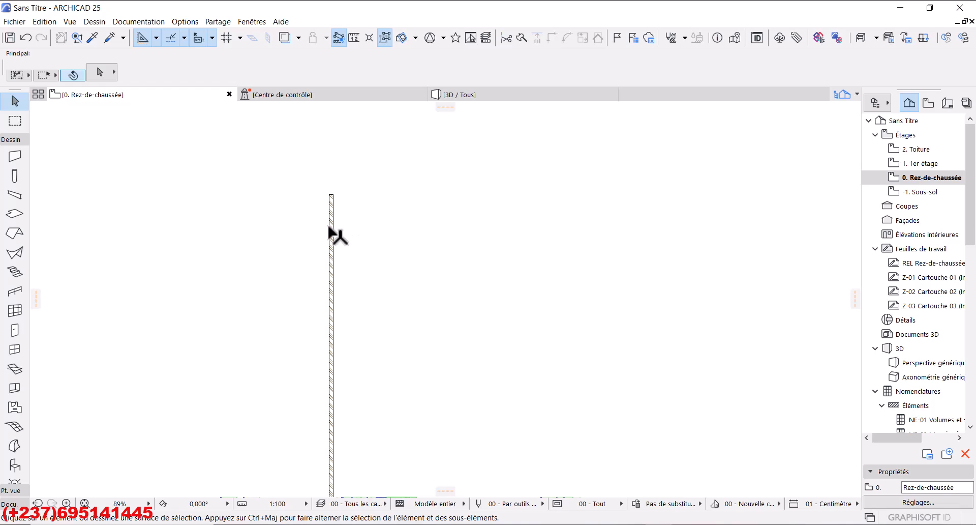
left_click(342, 238)
scroll(339, 223, "up", 8)
scroll(337, 211, "up", 1)
middle_click_drag(333, 211, 340, 317)
scroll(330, 262, "down", 2)
middle_click_drag(331, 268, 333, 310)
scroll(309, 266, "up", 2)
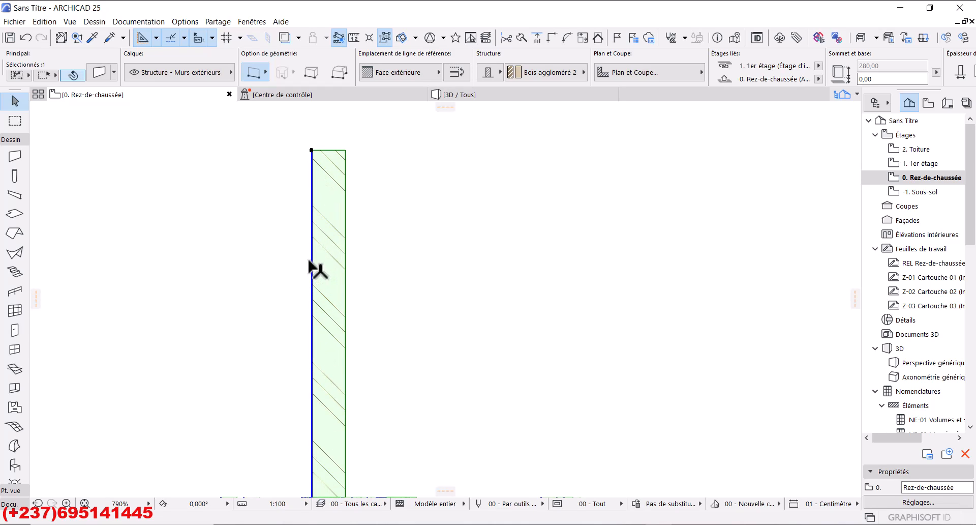
scroll(310, 260, "down", 2)
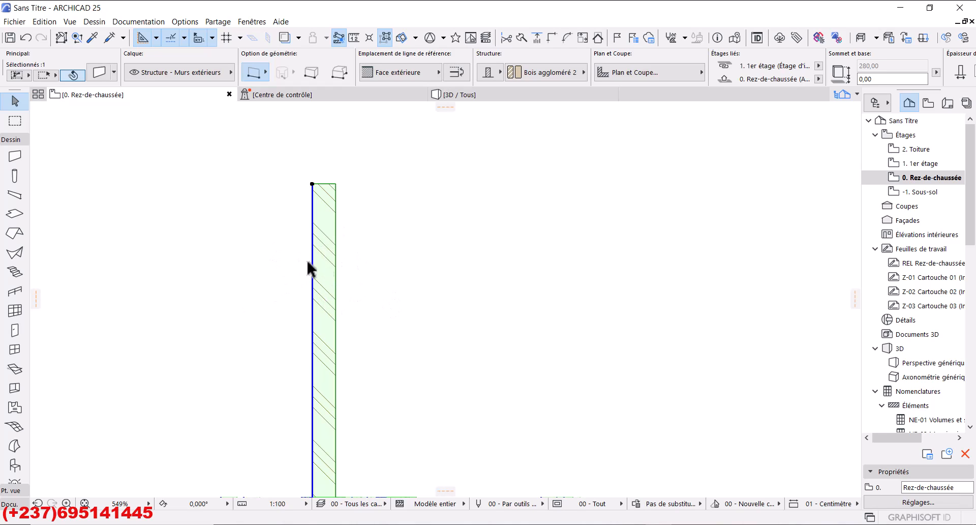
scroll(295, 184, "up", 5)
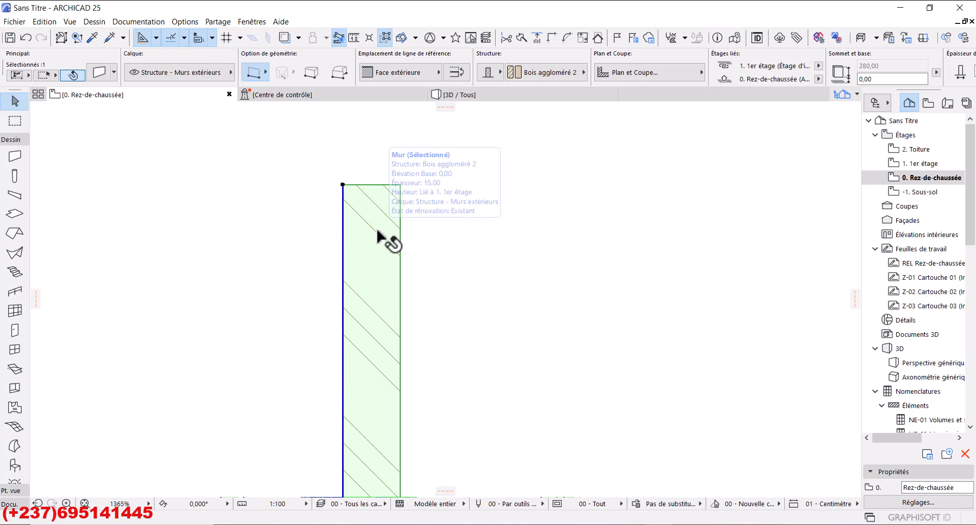
Switch the wall's reference line to Centre, to Face intérieure, and back to Face extérieure.
left_click(410, 73)
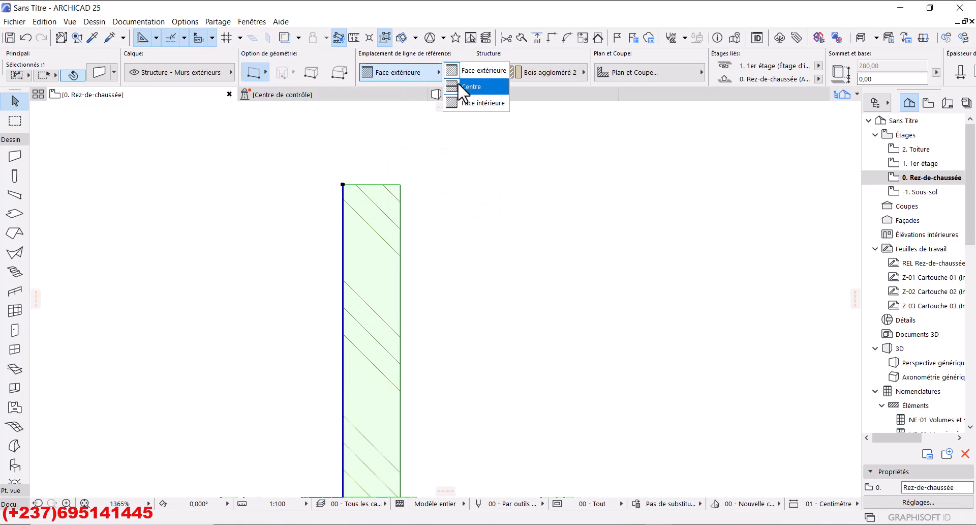
left_click(462, 86)
left_click(399, 76)
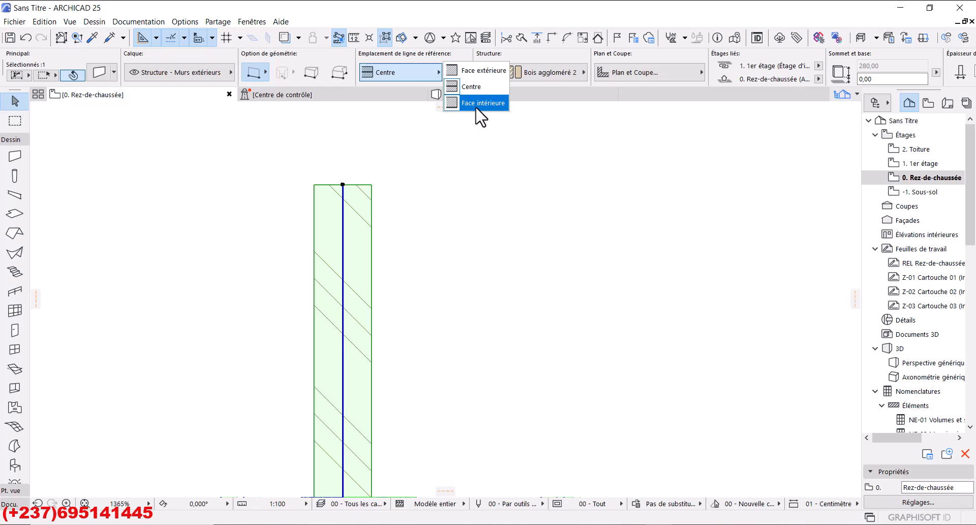
left_click(476, 104)
left_click(414, 76)
left_click(475, 70)
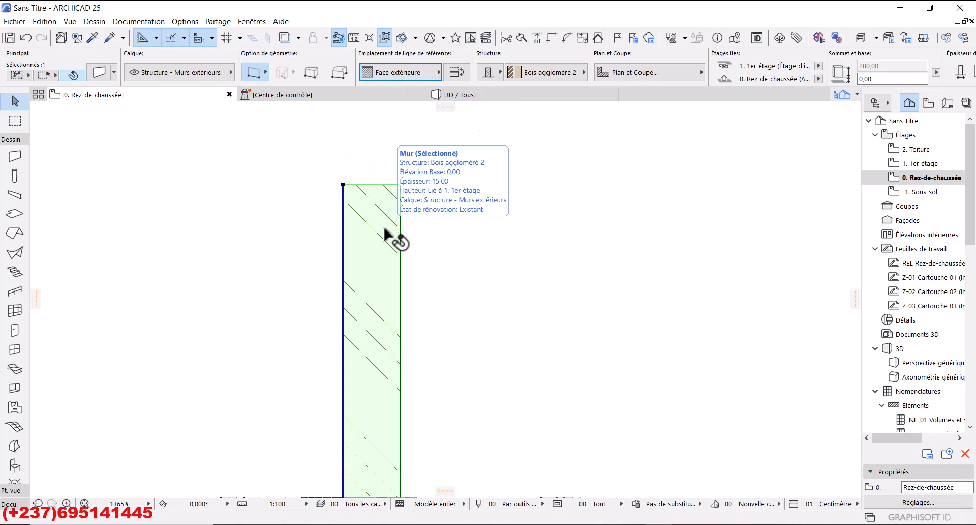
scroll(385, 229, "down", 4)
scroll(386, 238, "up", 2)
scroll(384, 242, "down", 5)
middle_click_drag(382, 277, 302, 270)
scroll(314, 243, "up", 5)
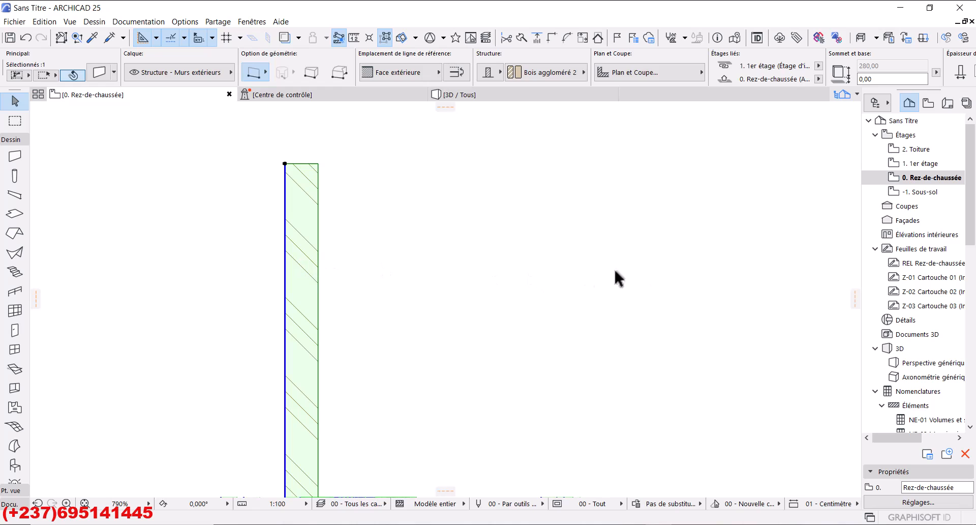
left_click(349, 272)
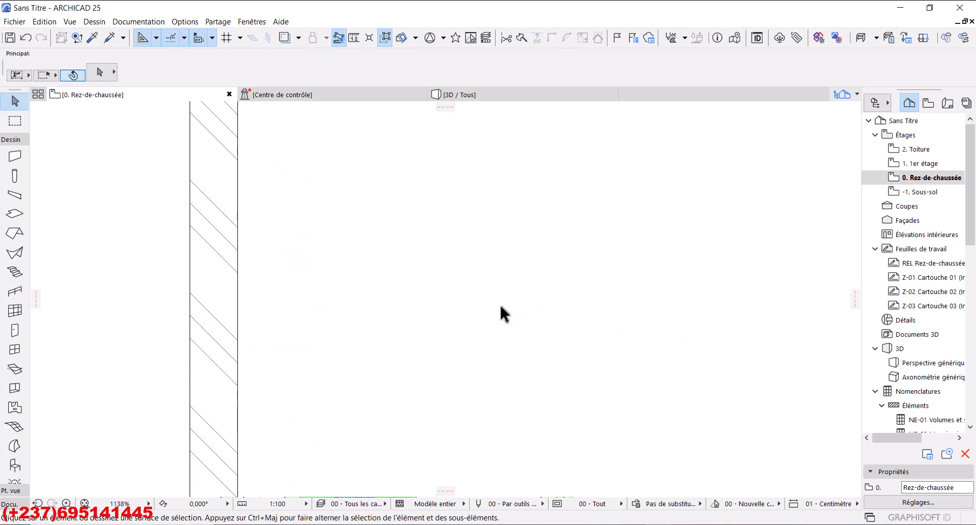
Copy the wall horizontally to its right at a distance of 200 cm, starting from its reference line.
left_click(295, 261)
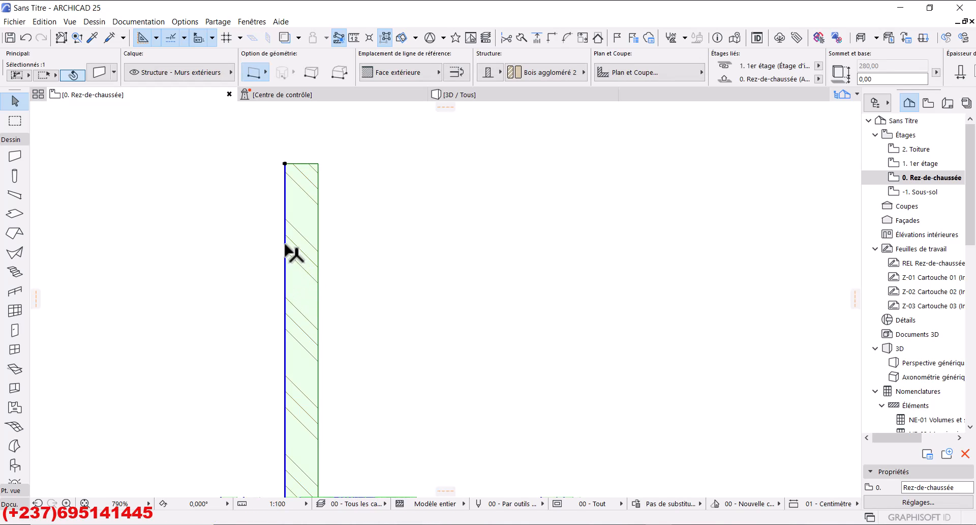
left_click(285, 244)
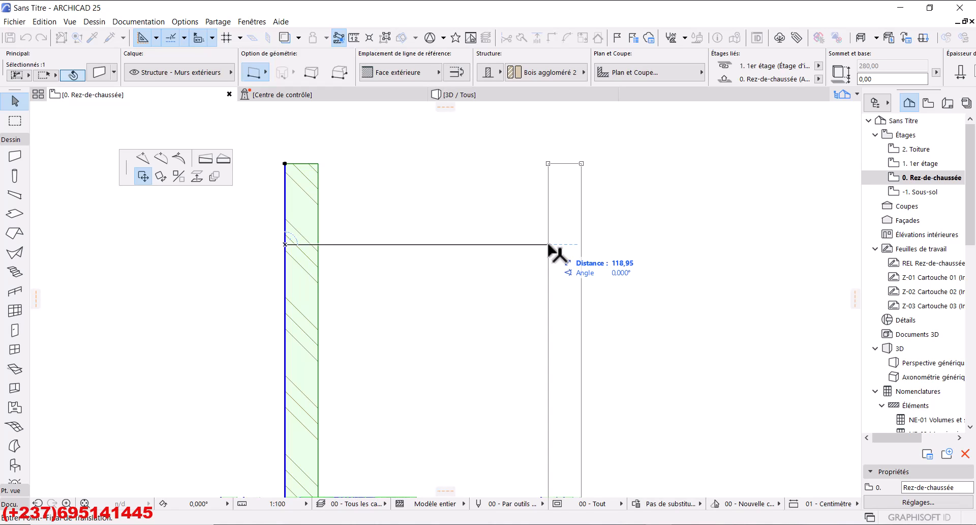
key("ctrl")
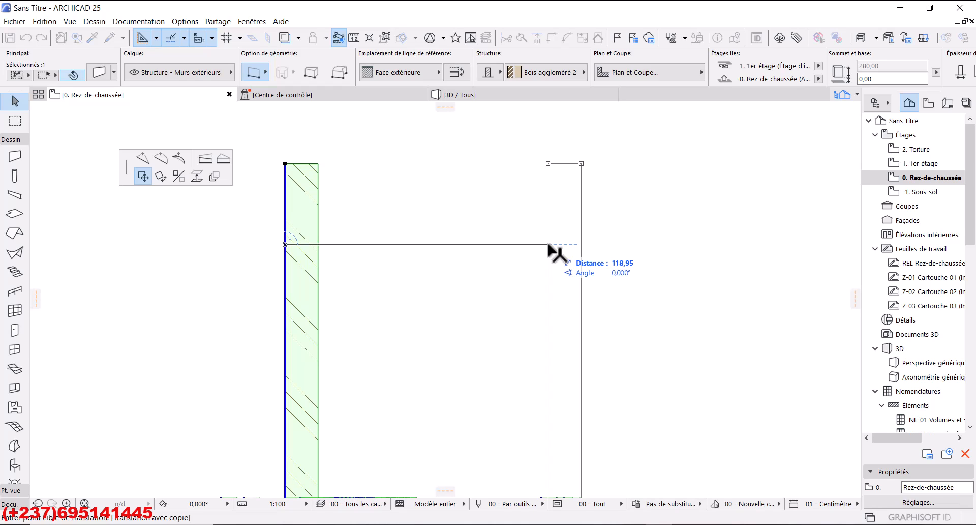
type("2")
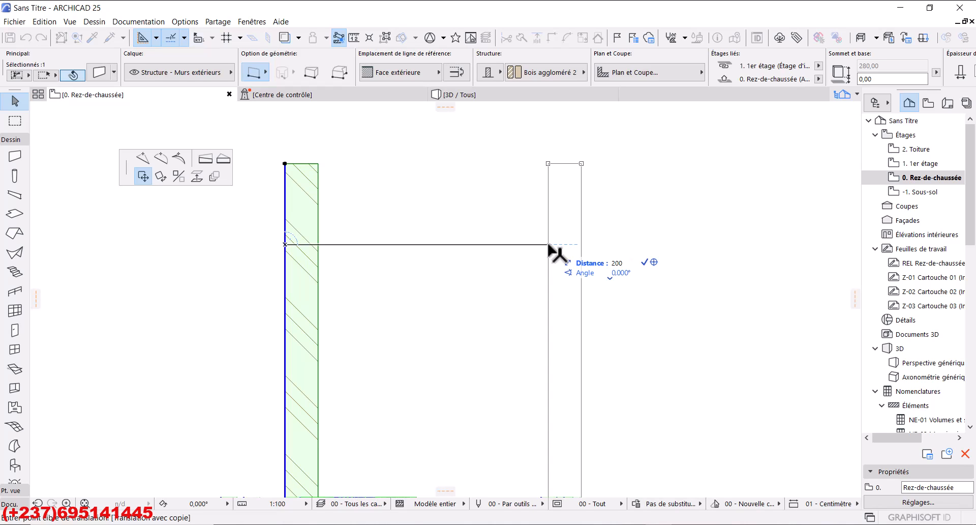
type("00")
key("Return")
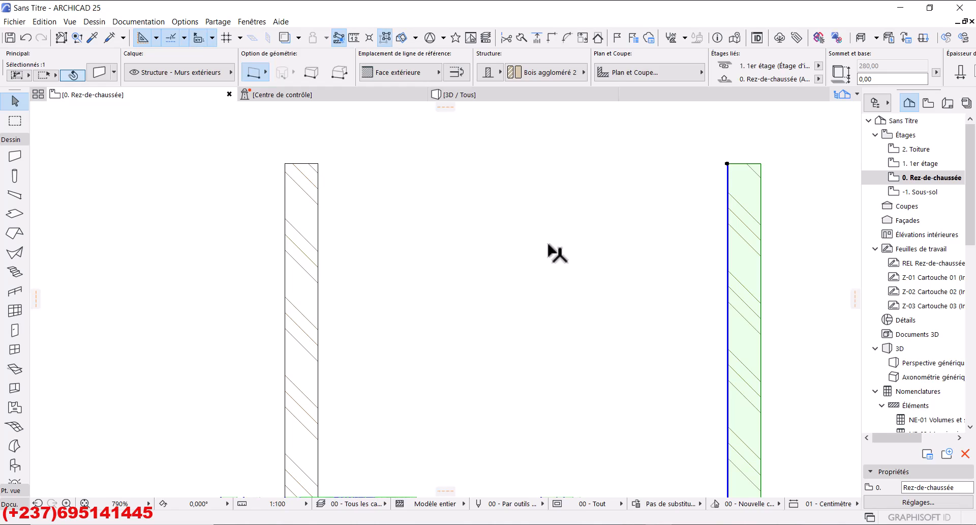
left_click(608, 262)
Place a horizontal dimension chain across both faces of the original wall and both faces of its copy.
middle_click_drag(611, 263, 547, 283)
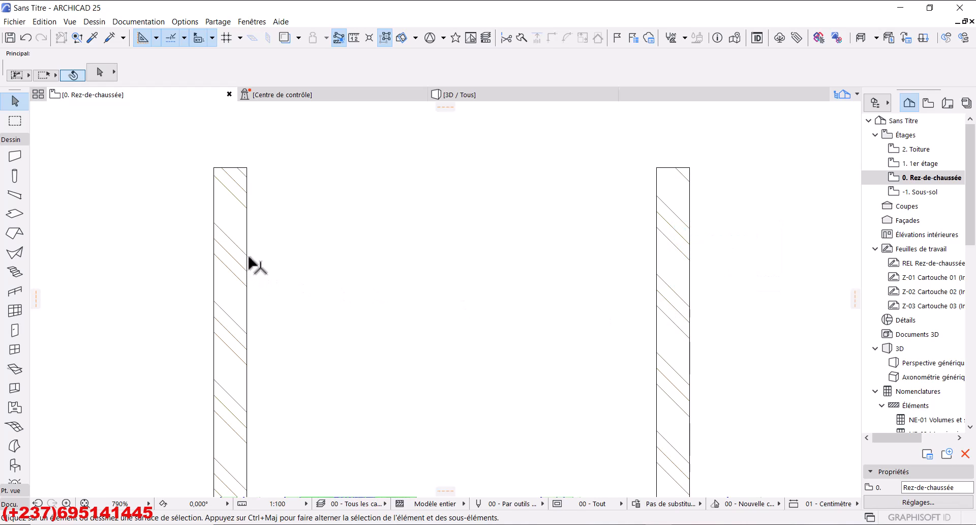
left_click(660, 244)
left_click(5, 503)
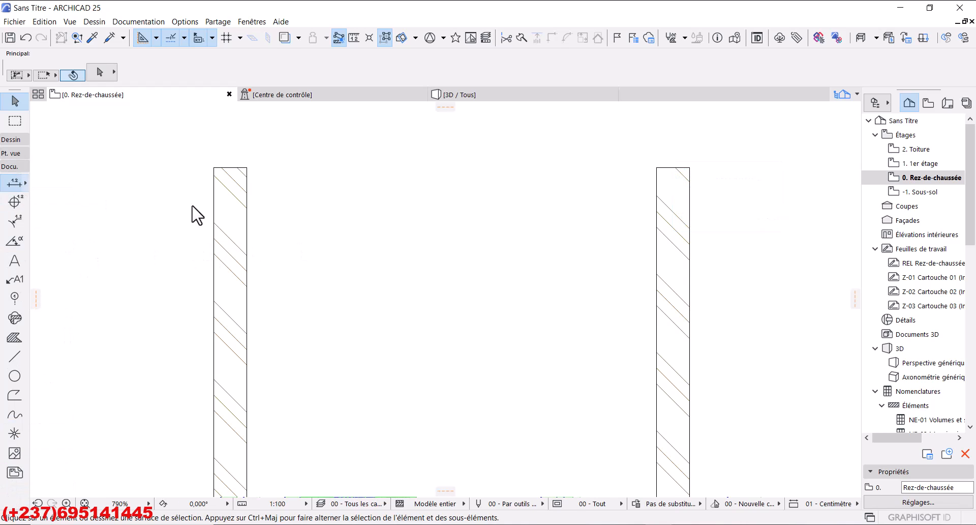
left_click(214, 220)
left_click(247, 220)
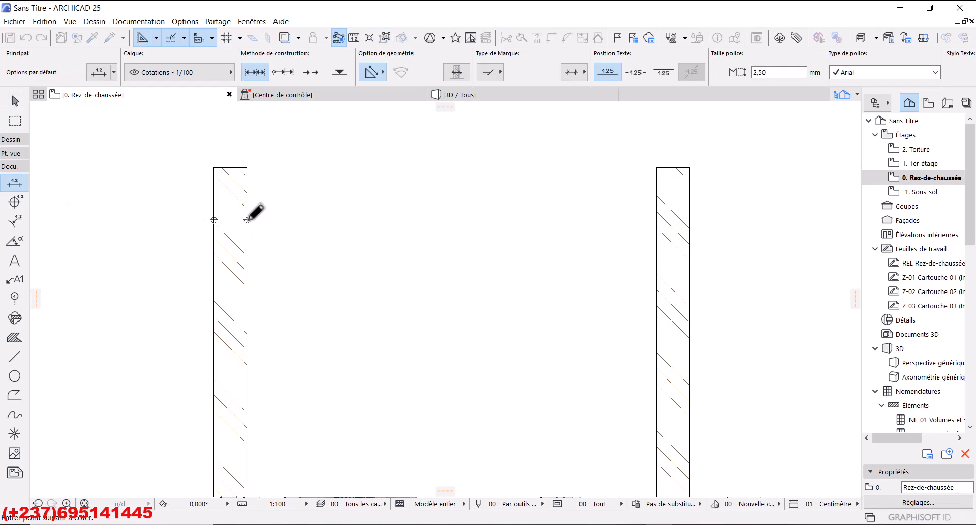
left_click(656, 228)
left_click(690, 228)
right_click(453, 232)
left_click(478, 308)
left_click(458, 259)
Examine the dimension chain for the wall thicknesses and the clear gap, and select the original wall.
scroll(397, 244, "up", 3)
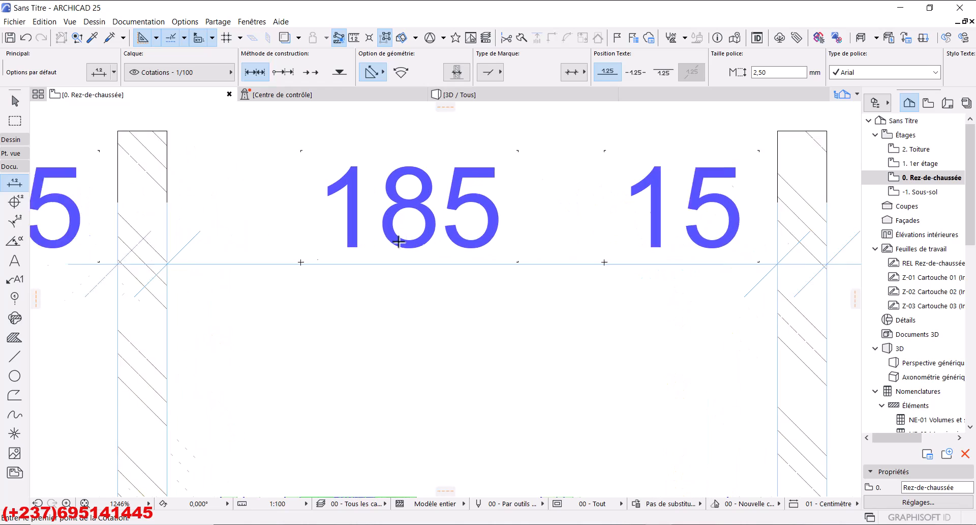
scroll(377, 235, "down", 2)
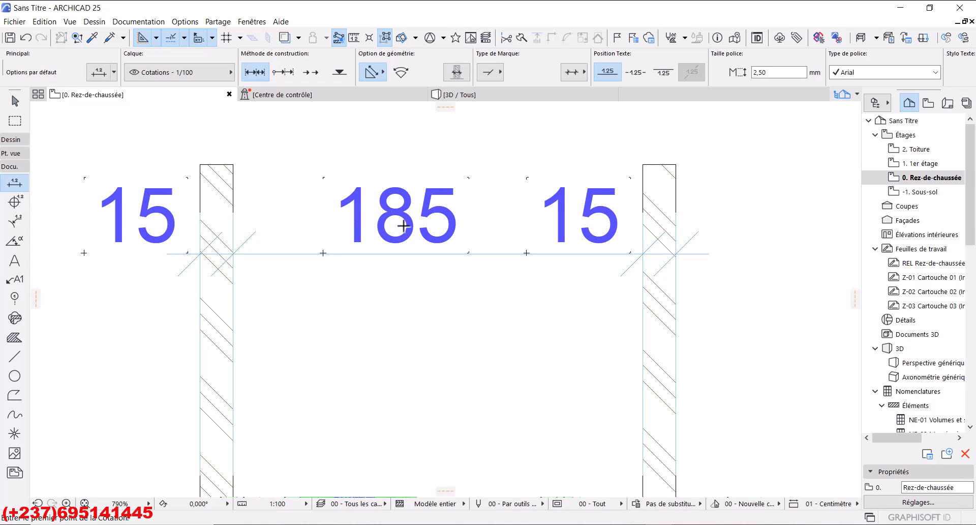
scroll(418, 237, "down", 2)
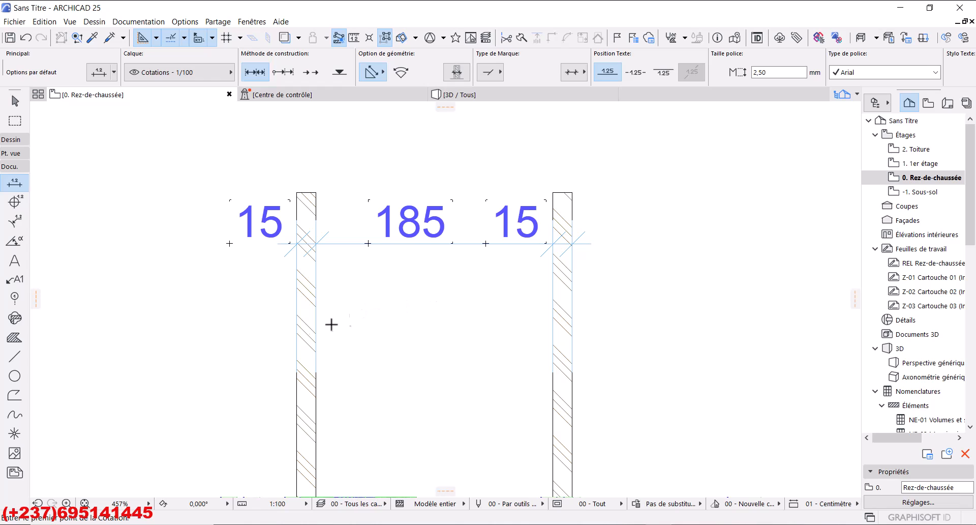
scroll(301, 336, "up", 1)
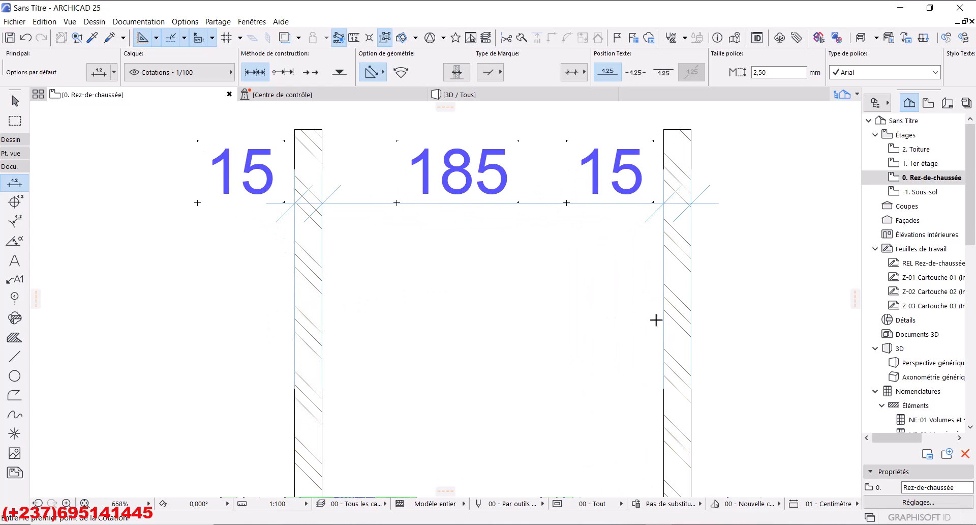
left_click(15, 100)
left_click(305, 147)
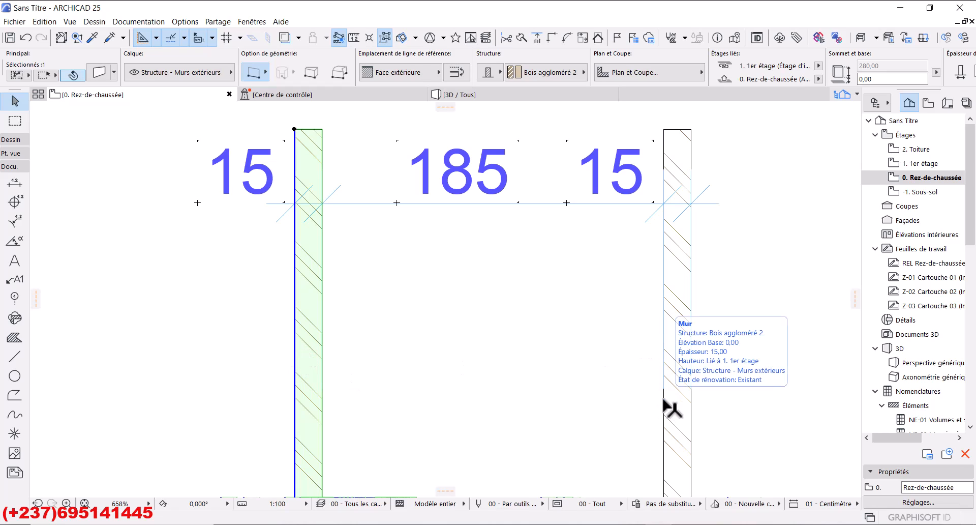
scroll(365, 261, "down", 1)
scroll(371, 280, "down", 2)
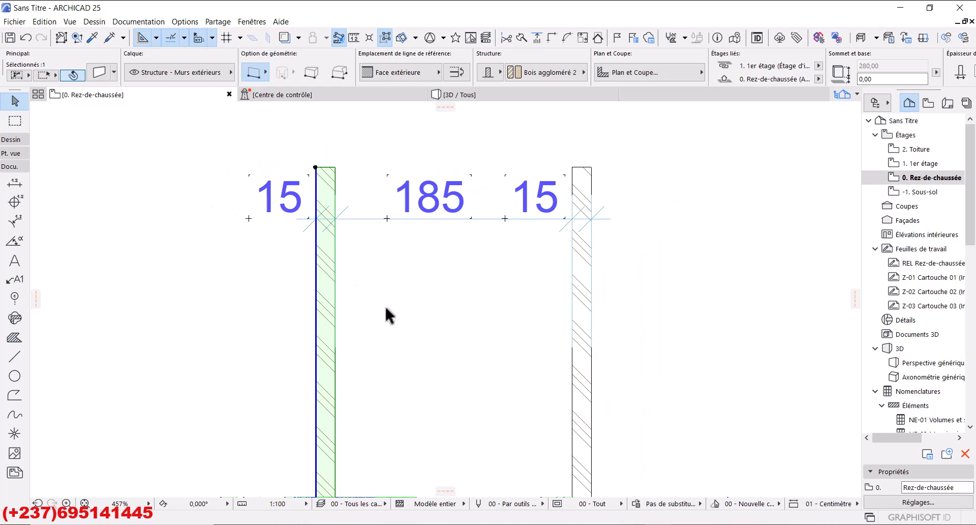
Delete the copied wall and the remaining thickness dimension on the original wall.
left_click(572, 234)
key("Delete")
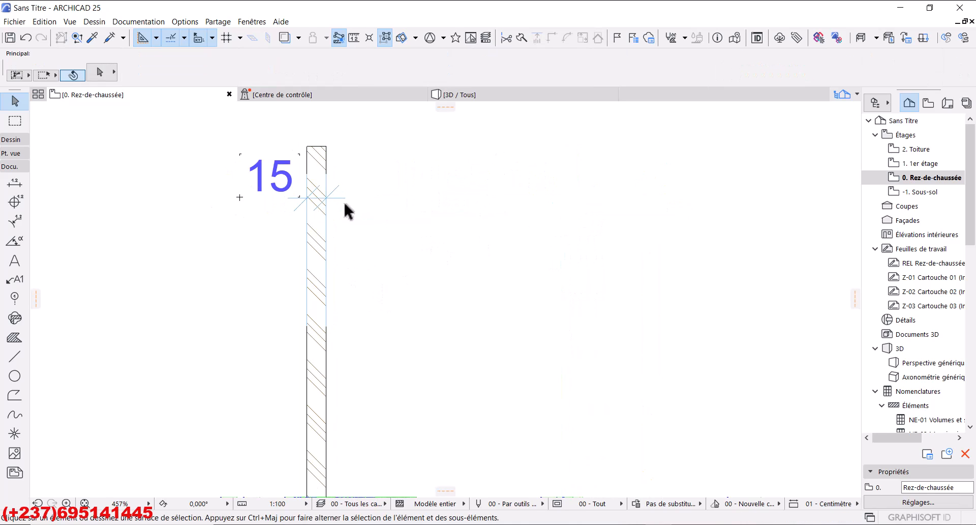
left_click(327, 198)
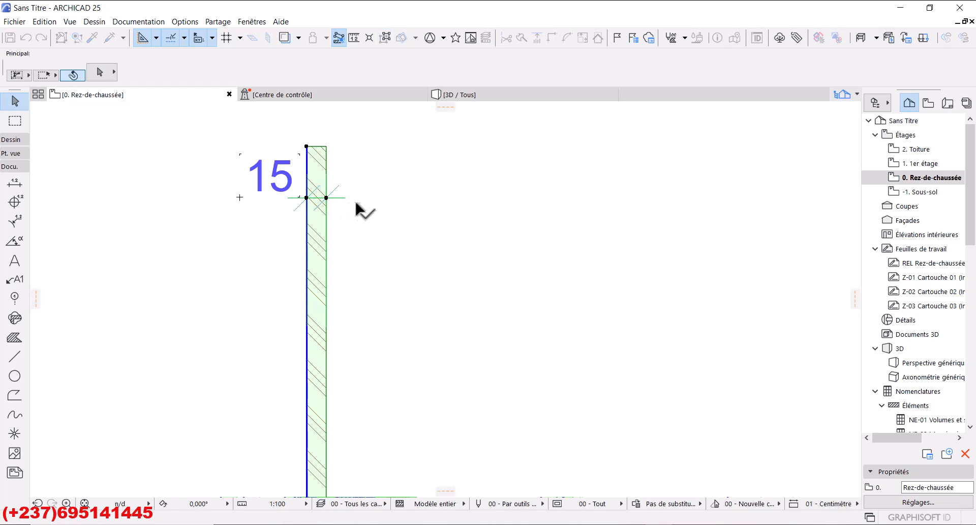
left_click(341, 198)
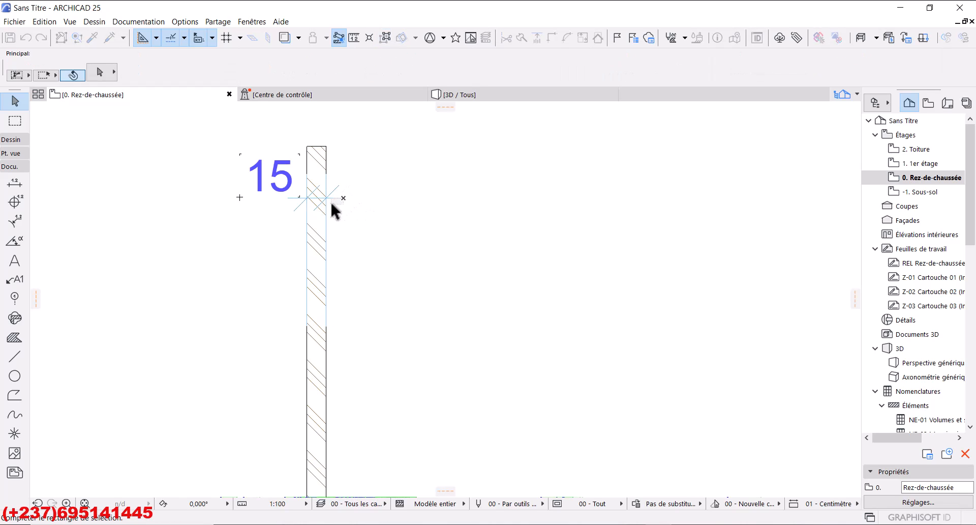
left_click(284, 189)
key("Delete")
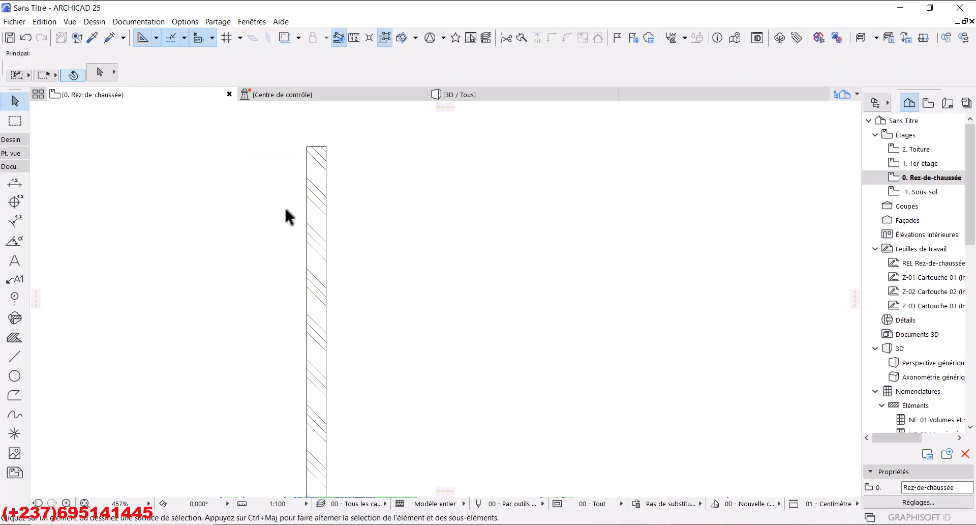
Copy the wall horizontally to its right at a distance of 215 cm, starting from its reference line.
left_click(320, 247)
left_click(320, 246)
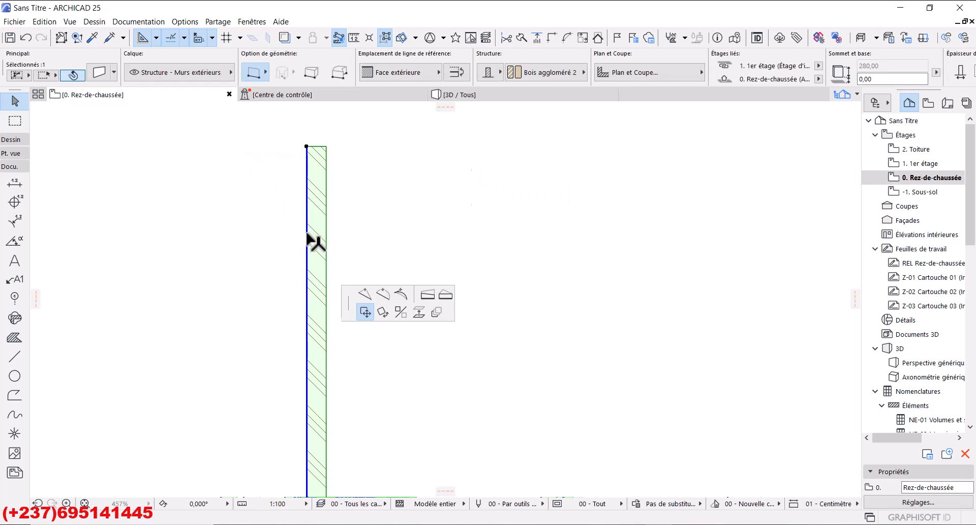
left_click(308, 233)
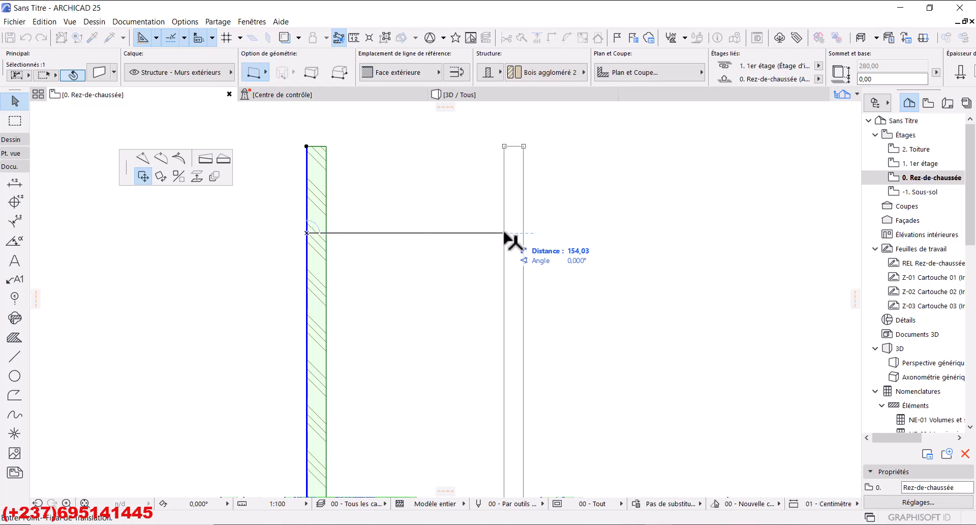
key("ctrl")
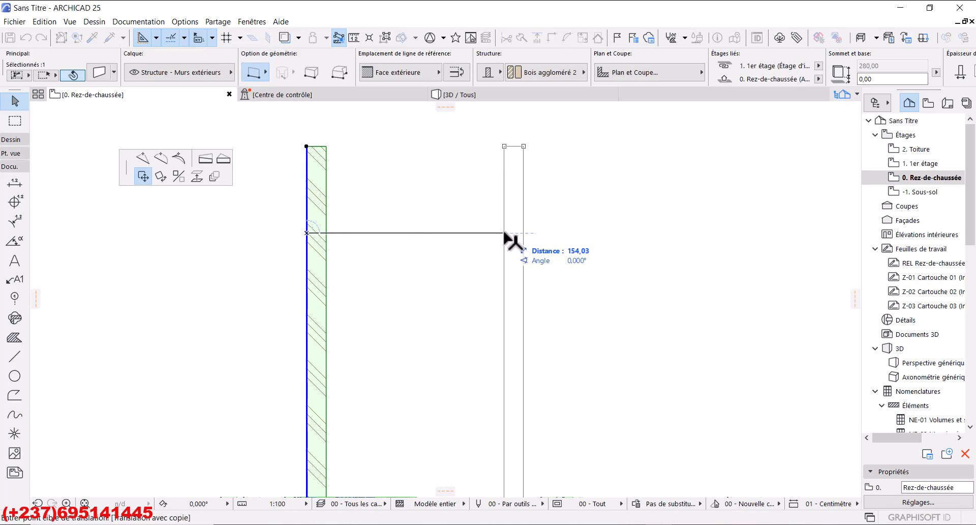
type("21")
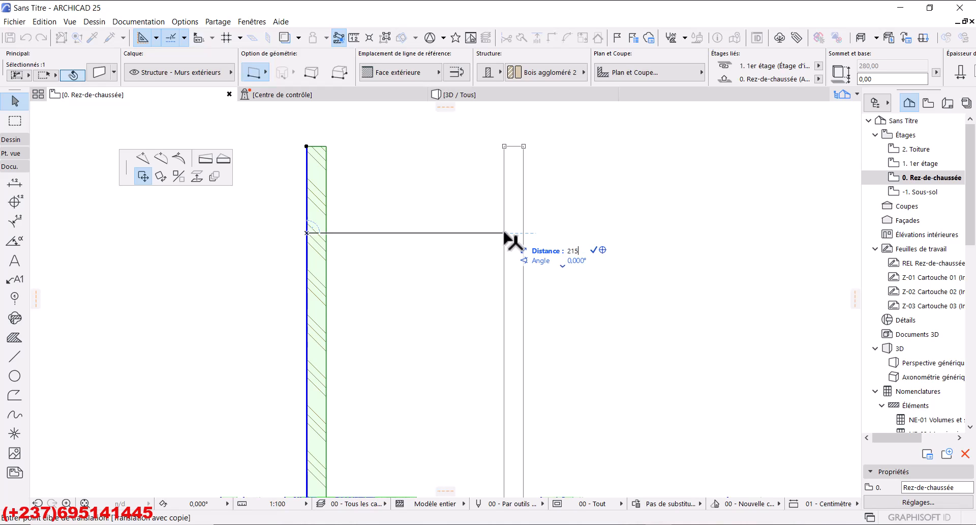
type("5")
key("Return")
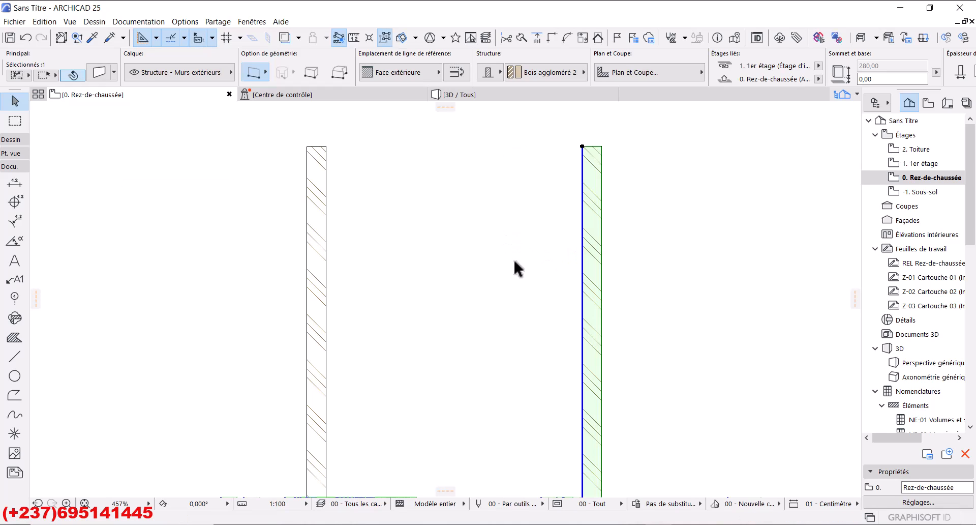
left_click(505, 275)
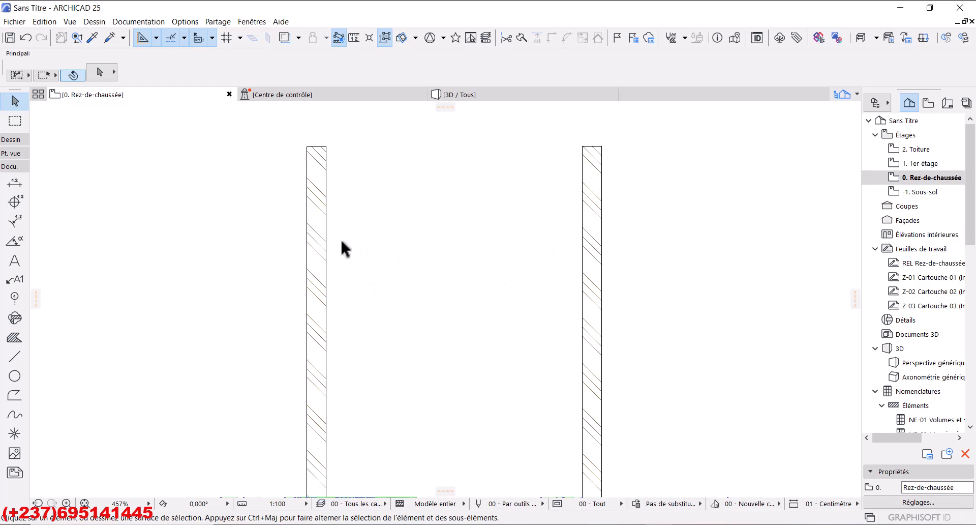
left_click(14, 183)
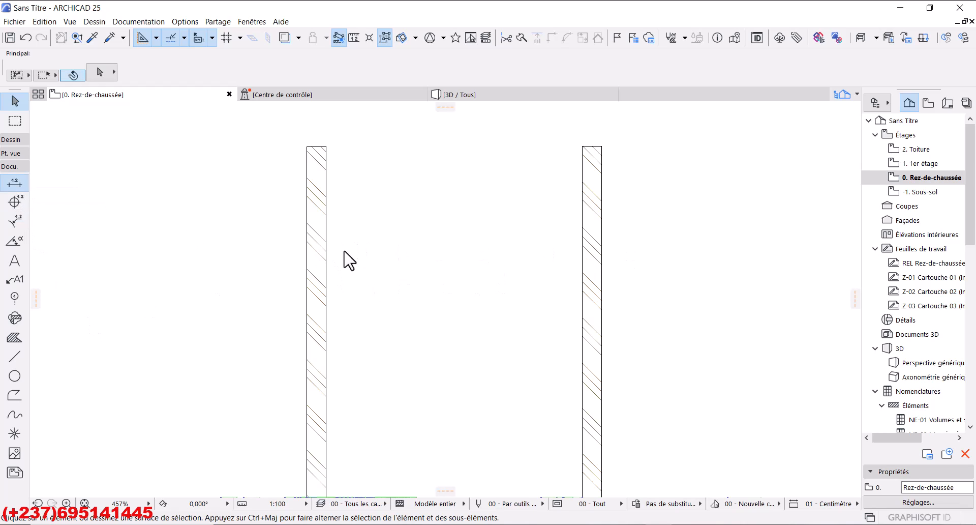
left_click(14, 101)
left_click(324, 196)
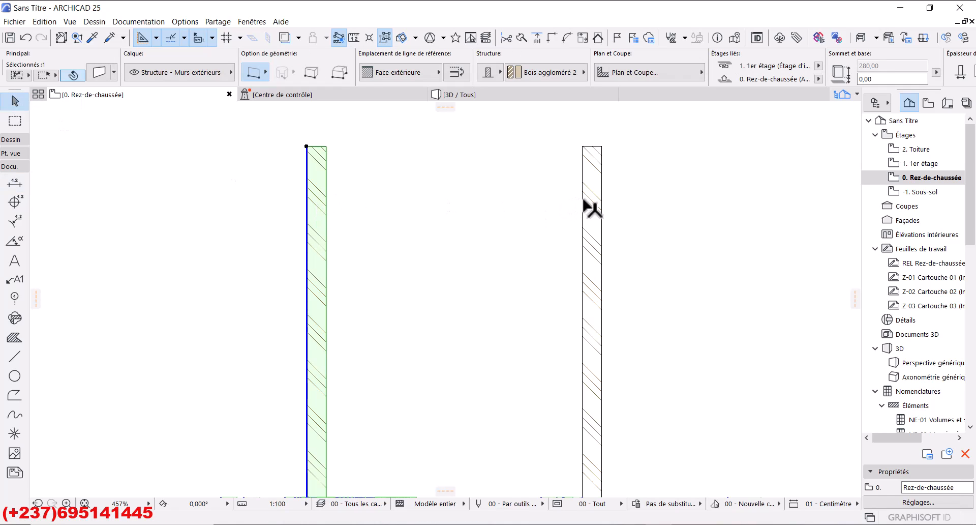
left_click(14, 183)
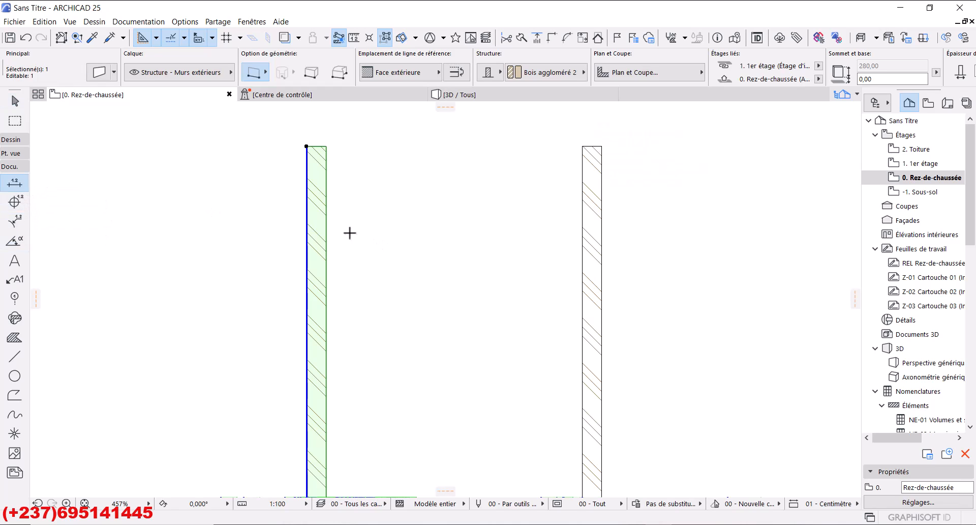
left_click(323, 202)
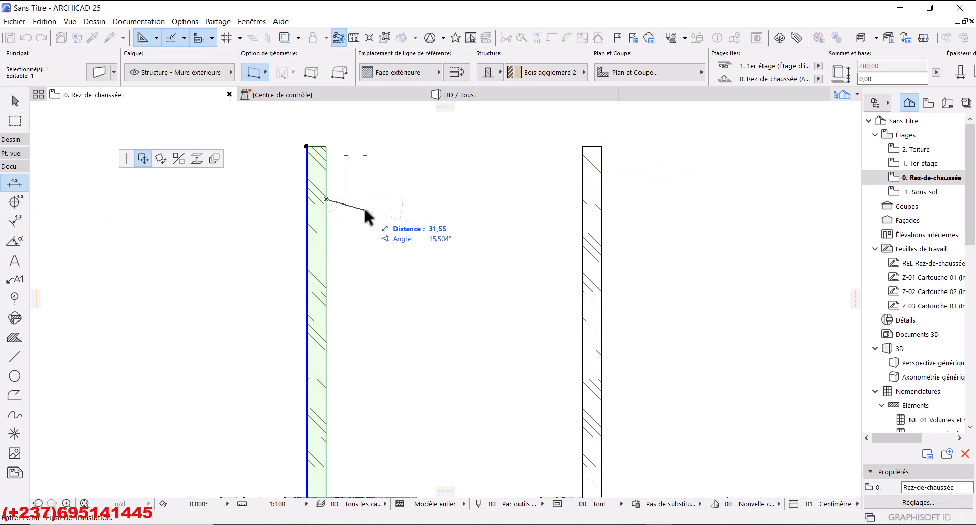
key("Escape")
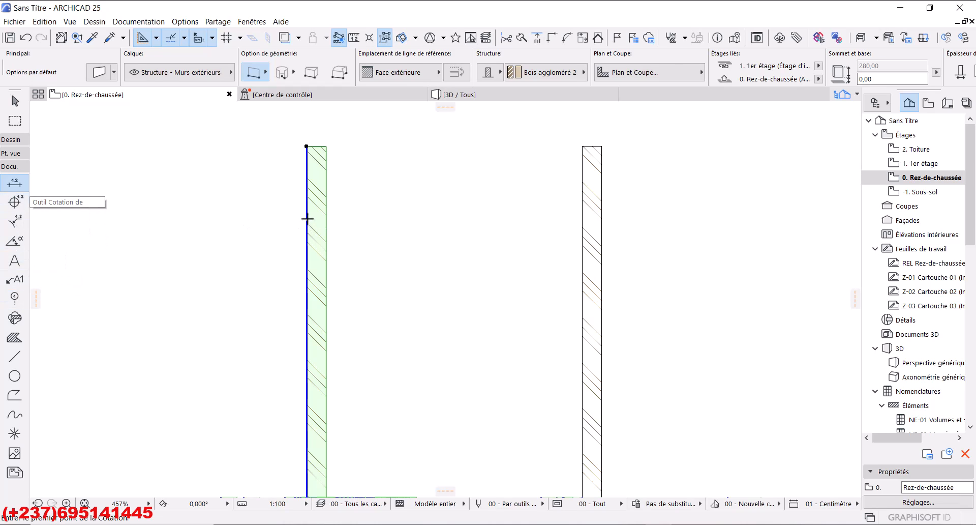
key("Escape")
key("Escape")
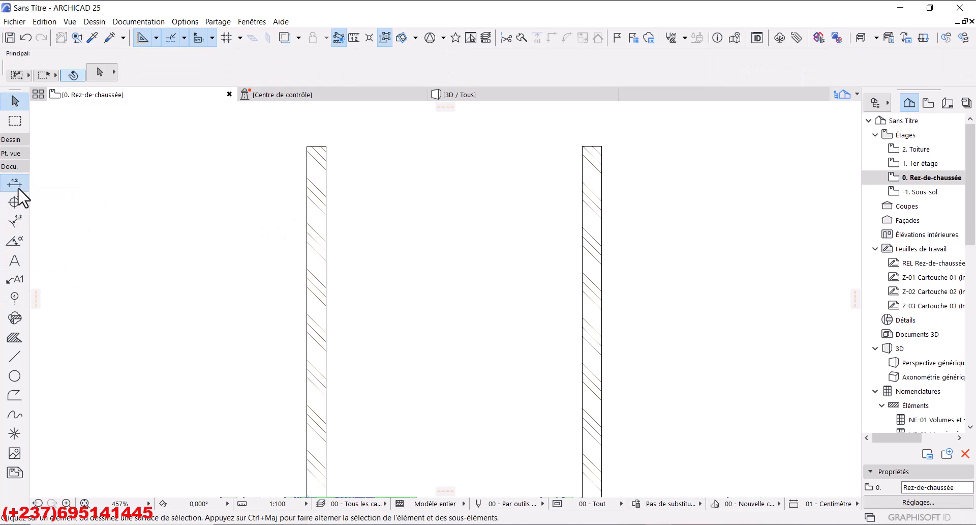
Place a horizontal dimension chain across both faces of the original wall and both faces of its new copy.
left_click(15, 185)
left_click(307, 227)
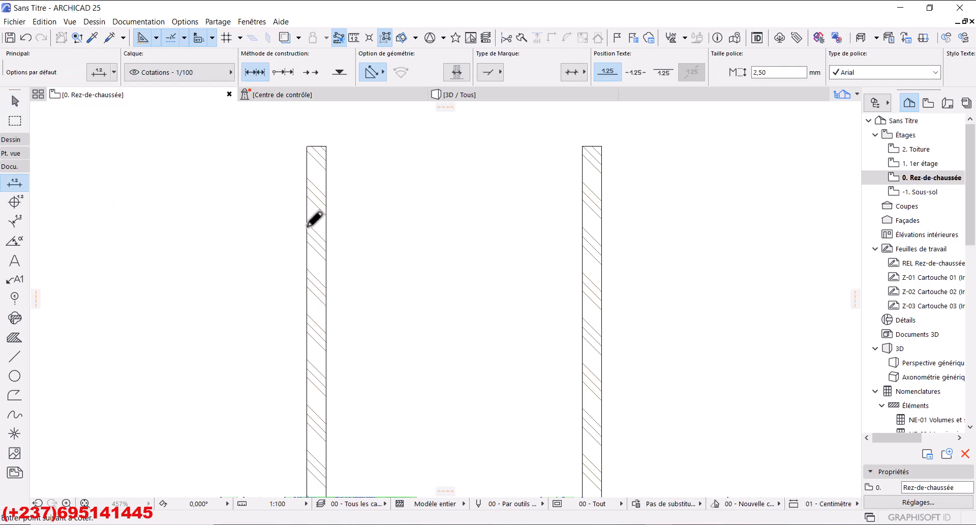
left_click(582, 233)
right_click(497, 224)
left_click(517, 304)
left_click(444, 221)
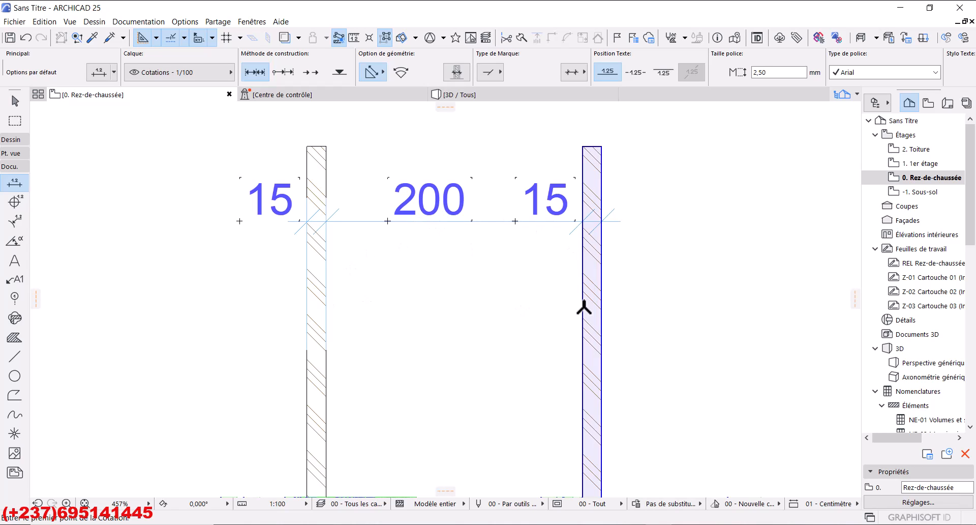
Set the original wall's reference line location to Centre, followed by Face intérieure.
left_click(15, 102)
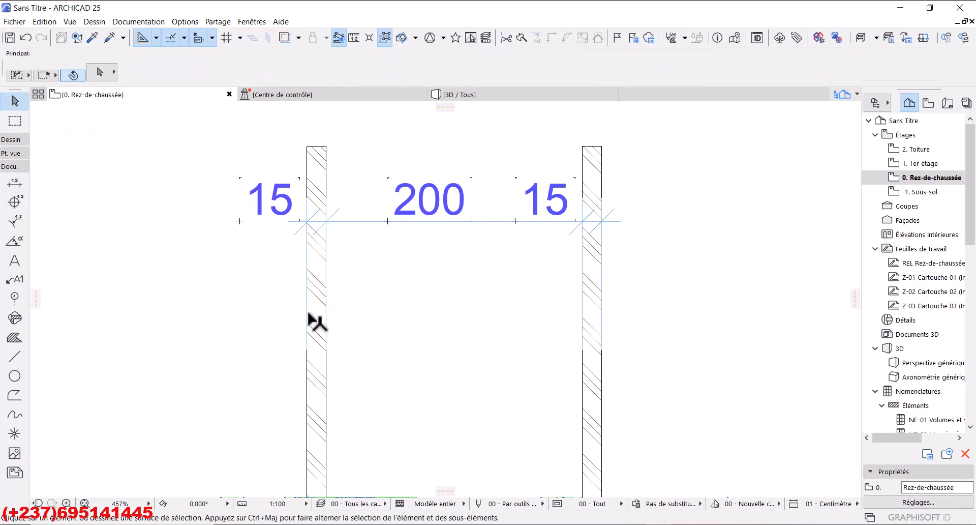
left_click(315, 318)
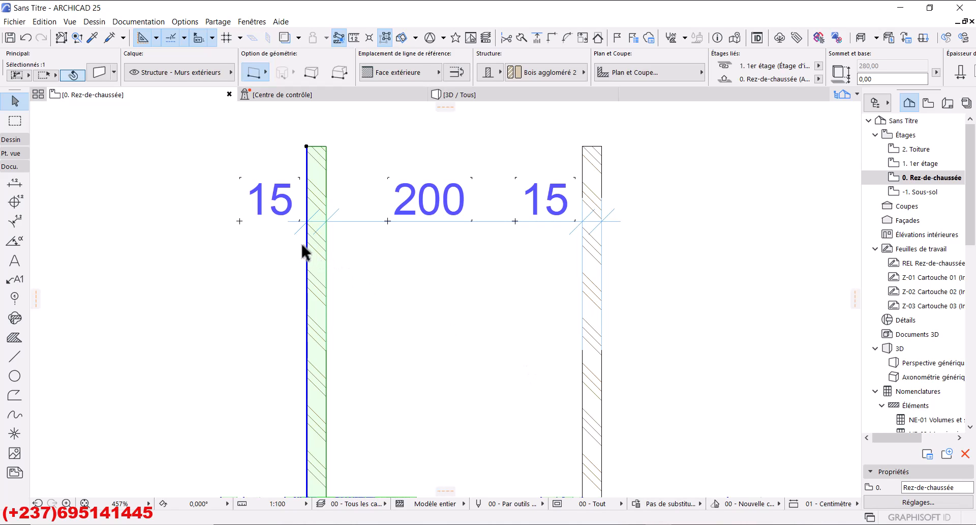
left_click(395, 75)
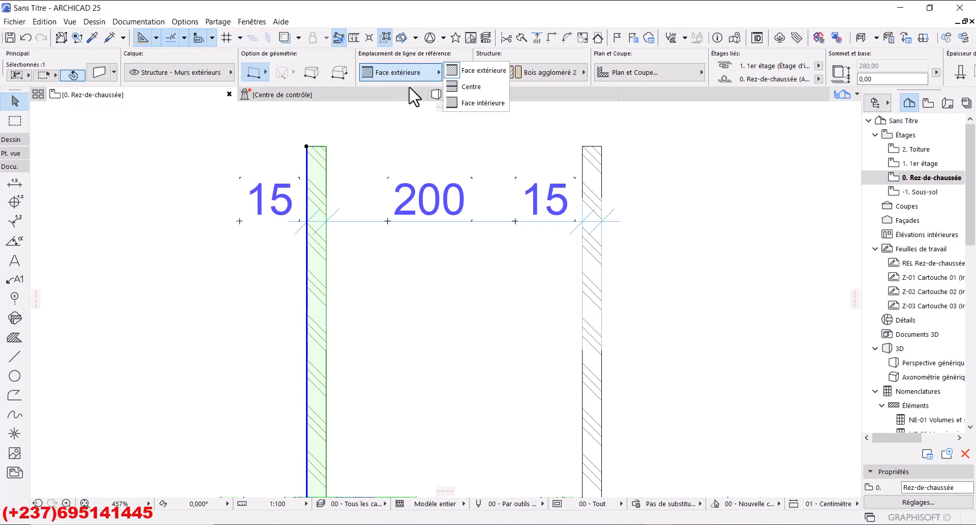
left_click(471, 87)
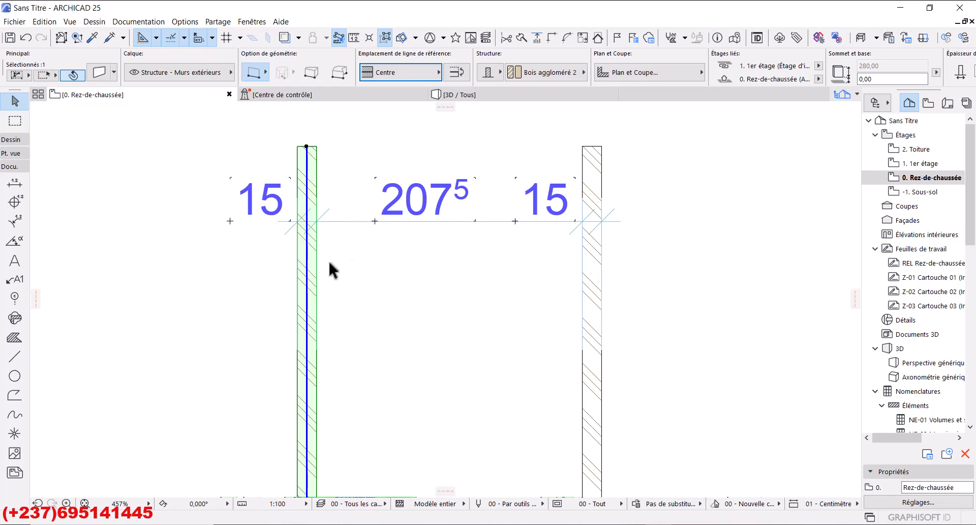
left_click(380, 73)
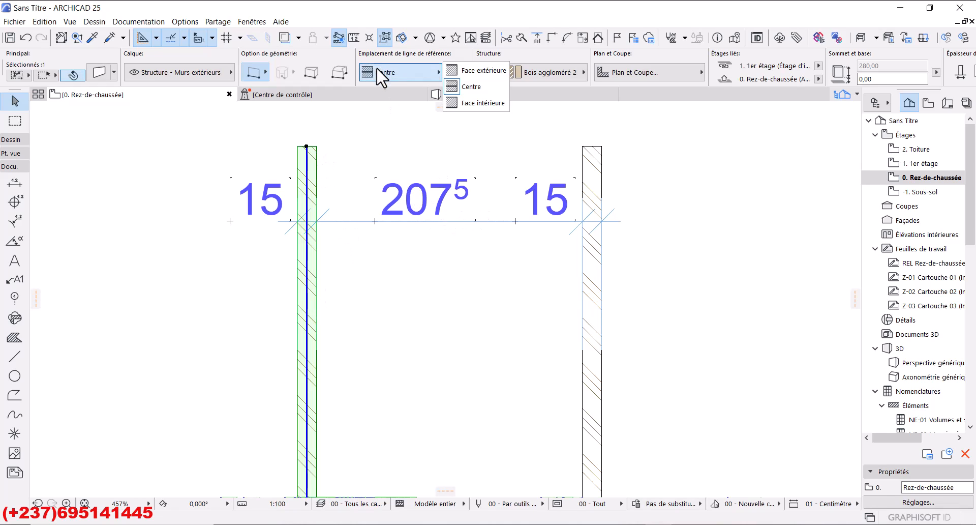
left_click(463, 103)
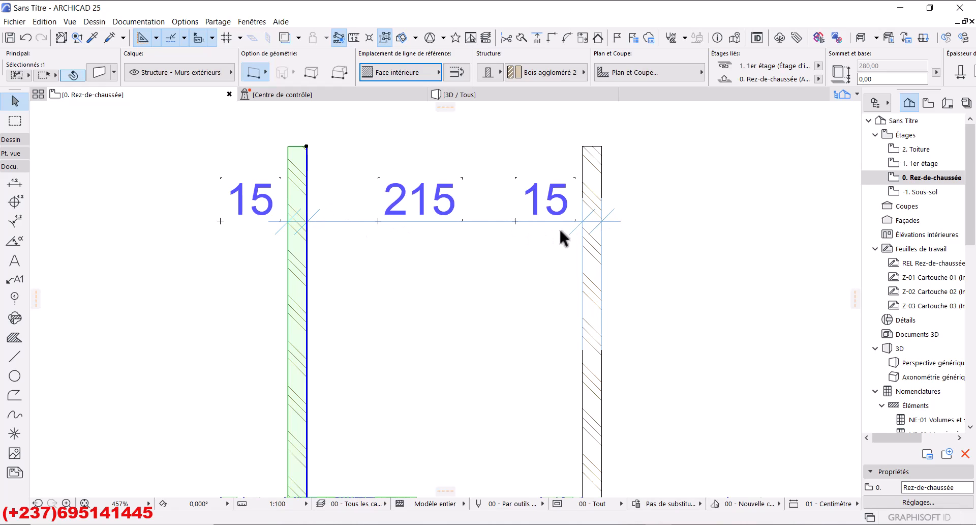
Restore the original wall's reference line location to Face extérieure and deselect the wall.
left_click(416, 74)
left_click(481, 71)
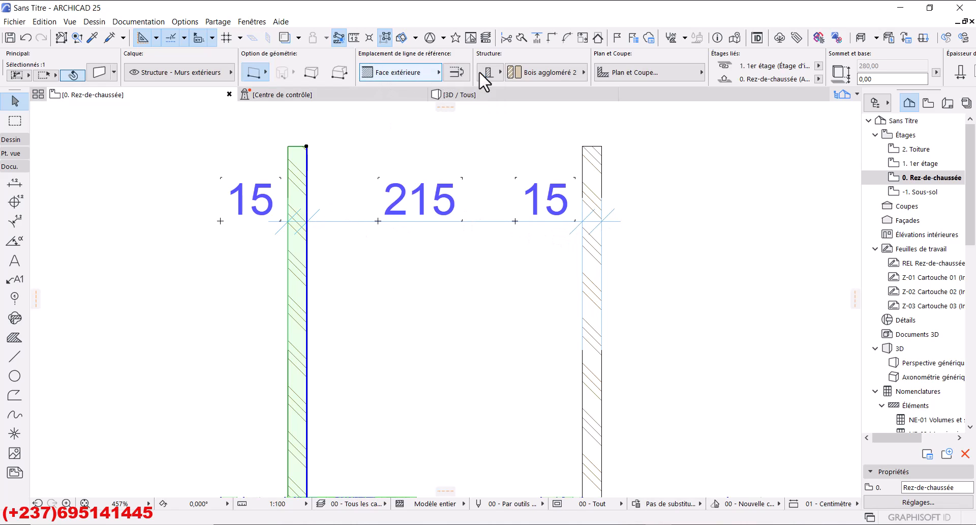
left_click(424, 278)
Shorten the original wall by moving the lower end of its reference line upward along the wall.
scroll(429, 288, "down", 3)
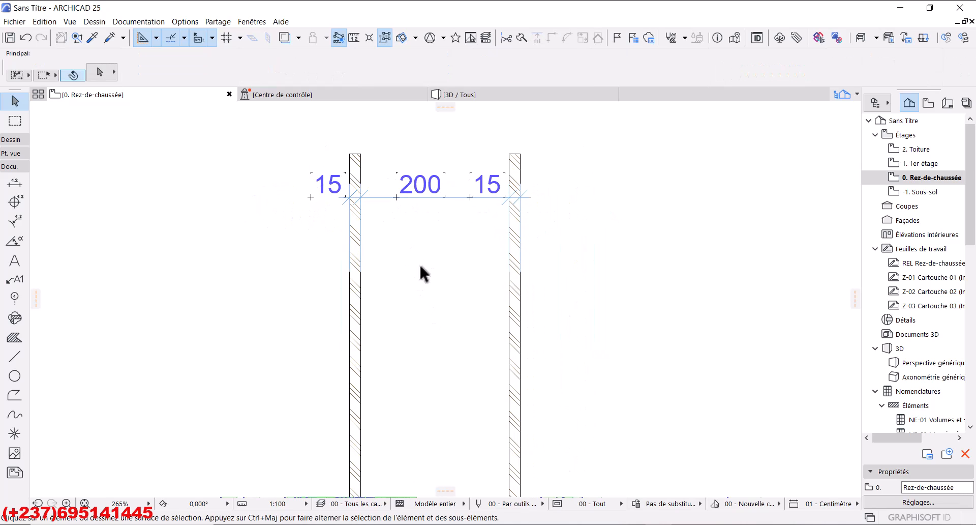
scroll(420, 266, "down", 2)
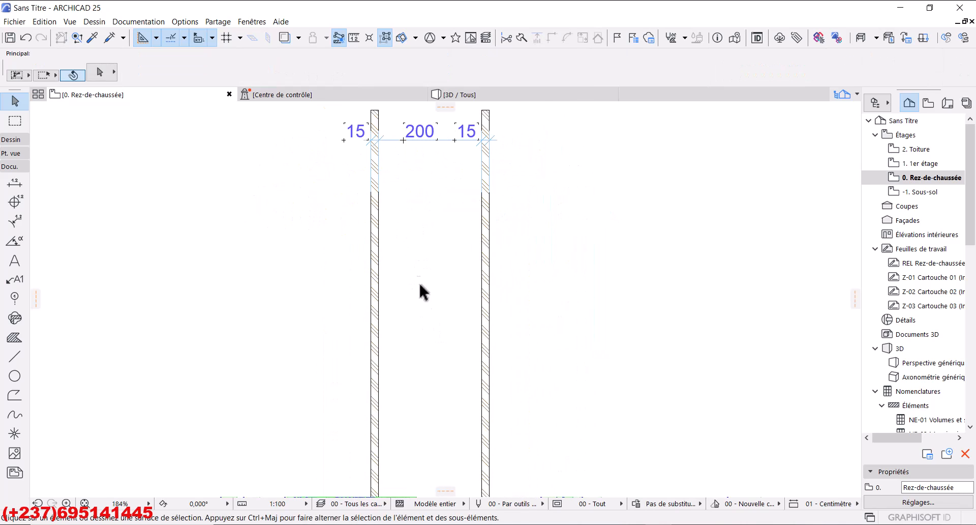
scroll(413, 262, "down", 3)
scroll(410, 336, "up", 5)
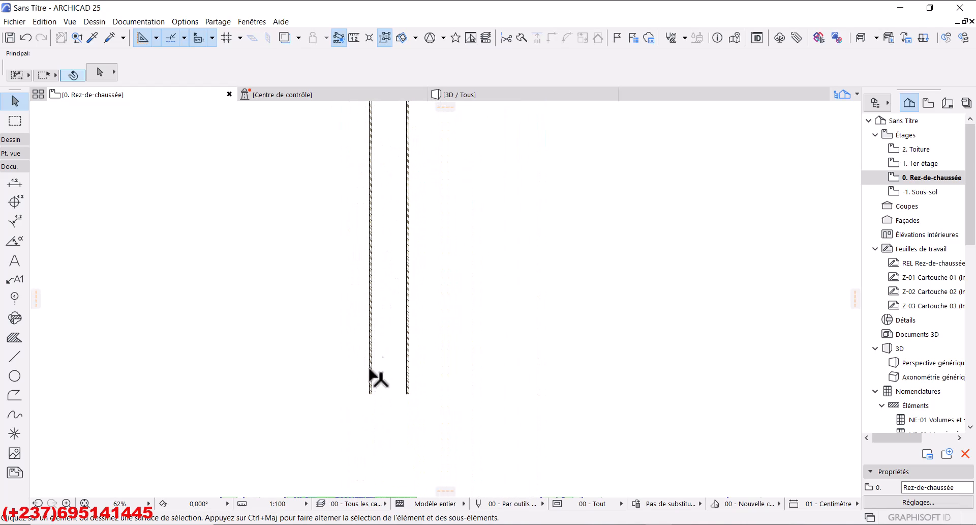
left_click(374, 437)
scroll(374, 437, "up", 3)
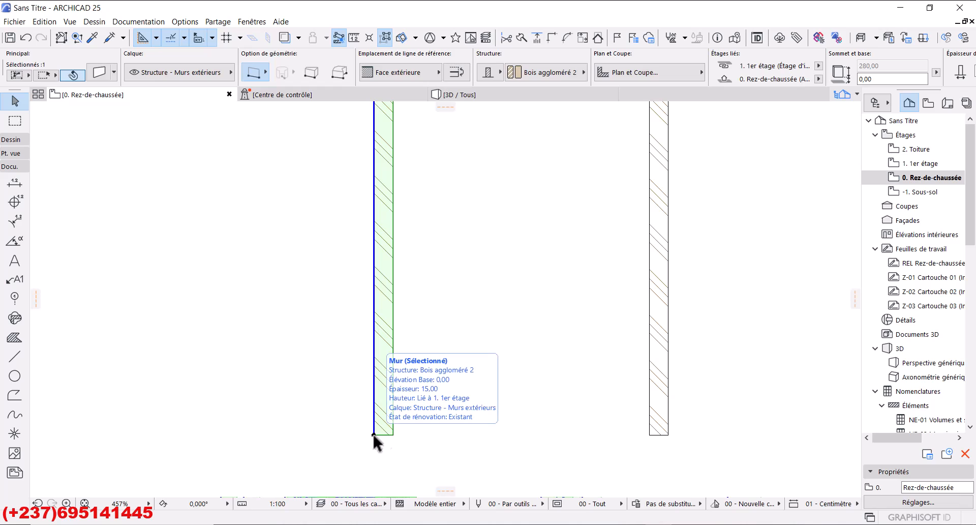
left_click(374, 435)
scroll(382, 191, "down", 8)
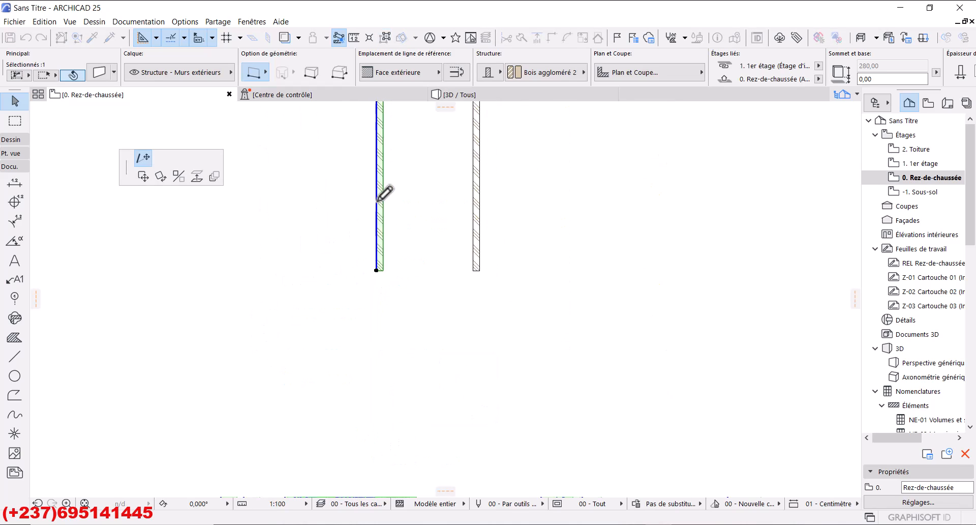
scroll(364, 347, "down", 1)
middle_click_drag(362, 450, 396, 229)
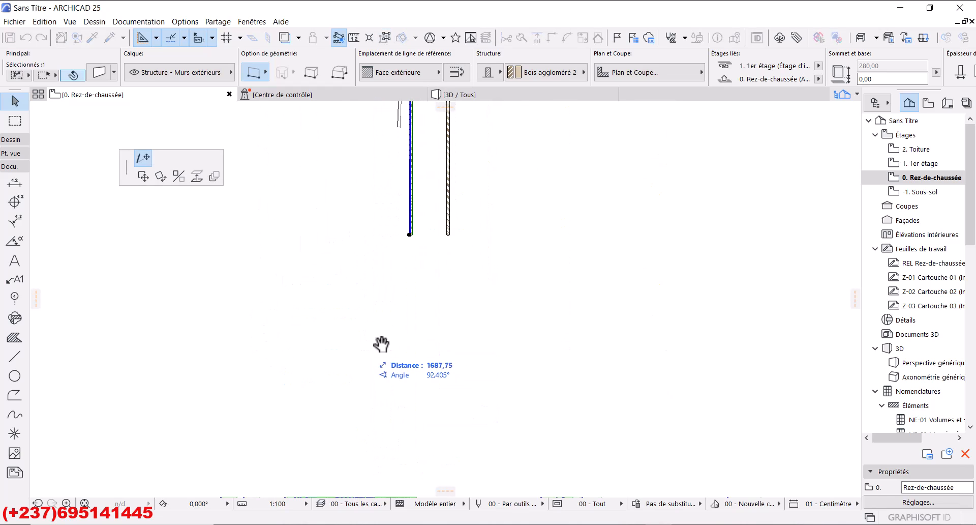
middle_click_drag(420, 186, 359, 428)
scroll(358, 214, "down", 6)
middle_click_drag(358, 214, 355, 285)
scroll(352, 279, "up", 8)
left_click(364, 256)
scroll(377, 188, "up", 3)
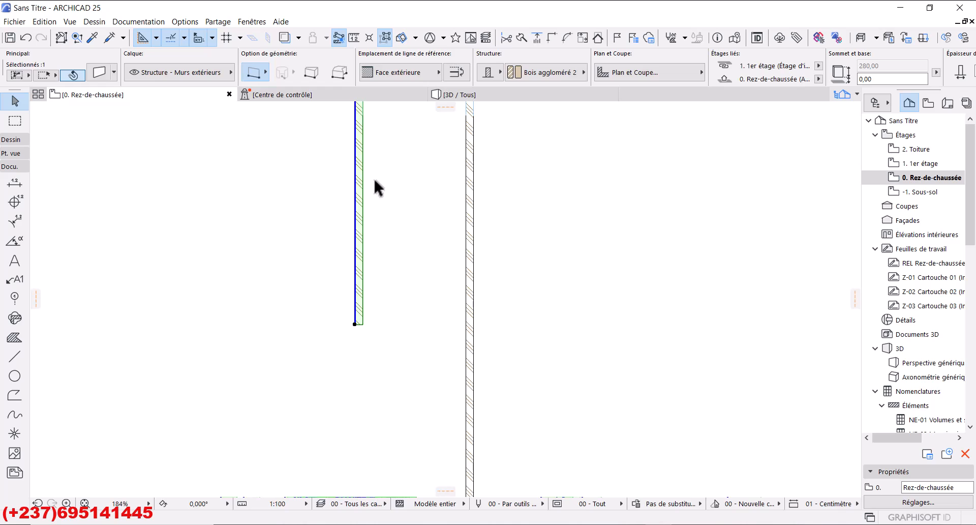
Curve the shortened wall's reference line into a semicircular arc bulging away from the copied wall, with a radius of about 283 cm, and deselect it.
scroll(431, 212, "down", 5)
scroll(481, 359, "up", 5)
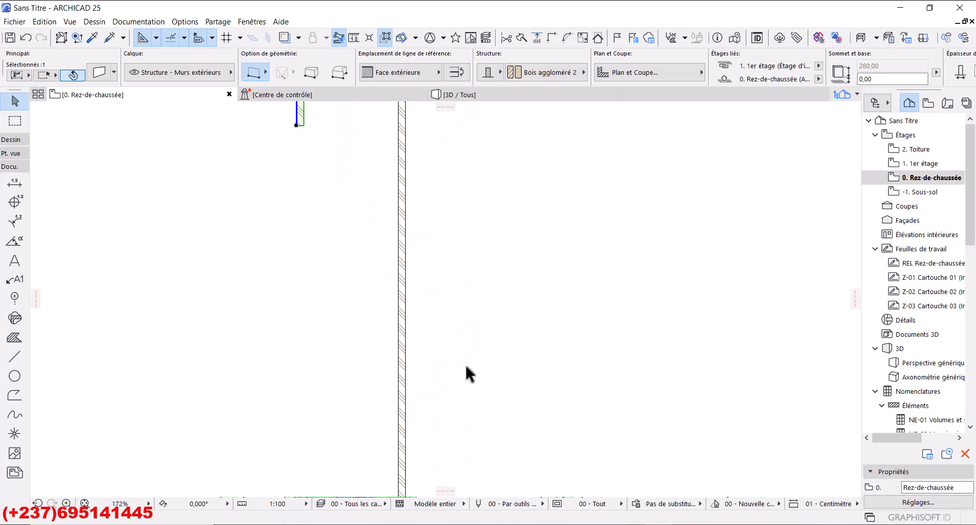
middle_click_drag(338, 269, 440, 426)
scroll(406, 290, "down", 4)
middle_click_drag(423, 306, 460, 395)
scroll(438, 297, "up", 4)
scroll(423, 285, "up", 4)
scroll(425, 285, "up", 1)
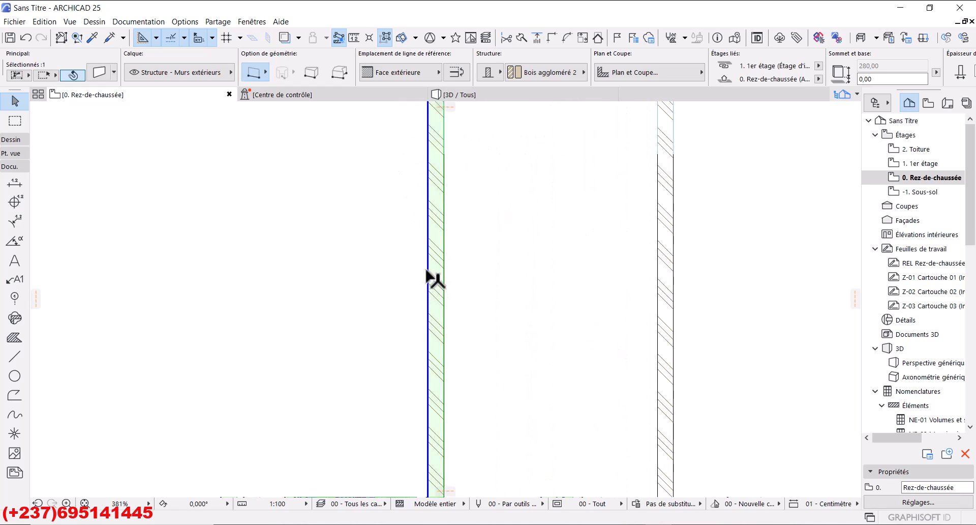
left_click(427, 275)
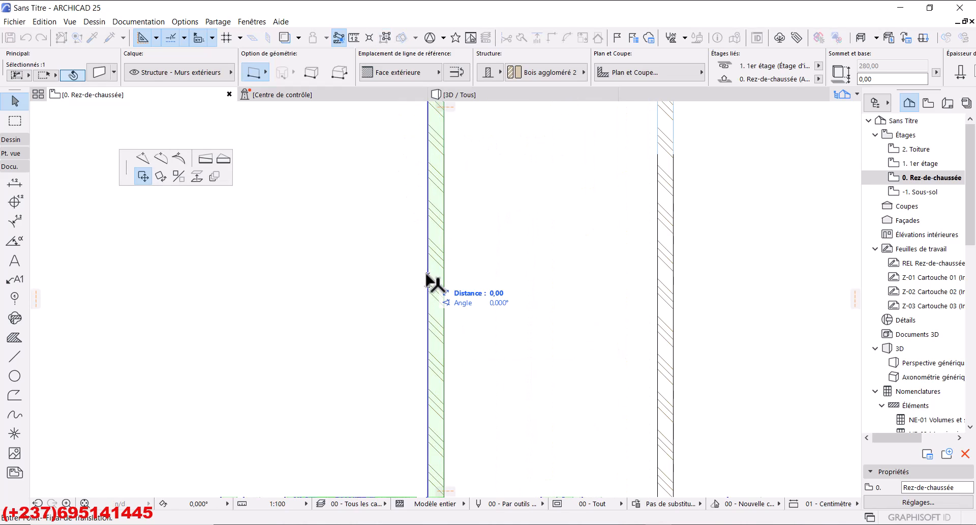
left_click(160, 158)
scroll(459, 360, "down", 2)
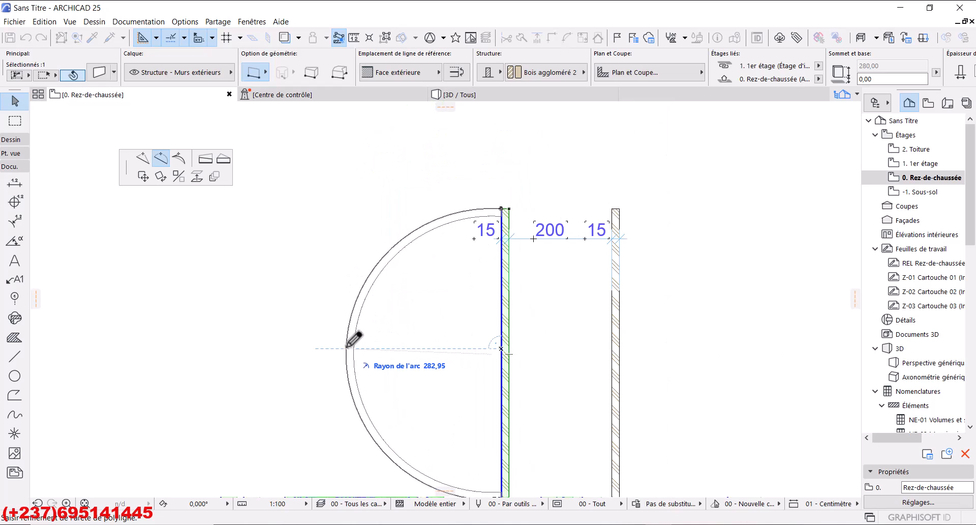
left_click(350, 345)
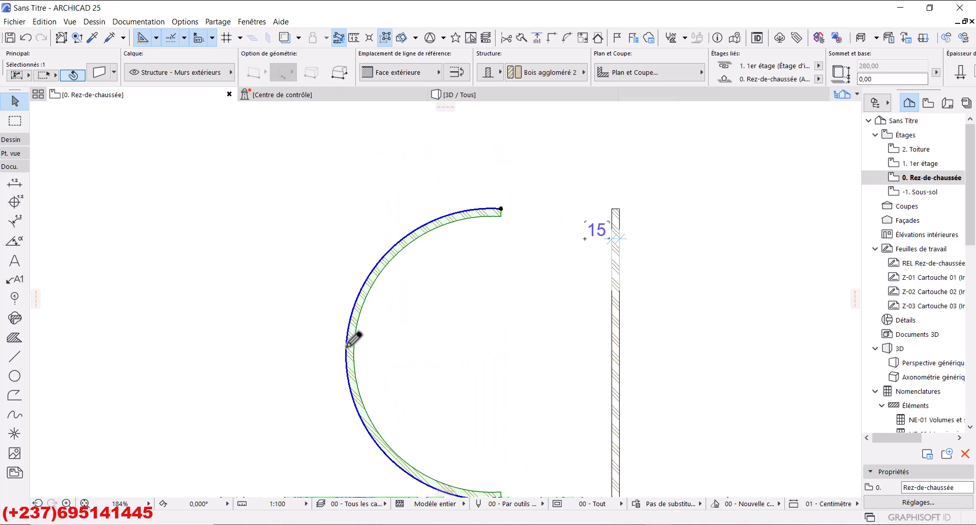
left_click(479, 347)
scroll(479, 347, "down", 2)
middle_click_drag(479, 347, 383, 340)
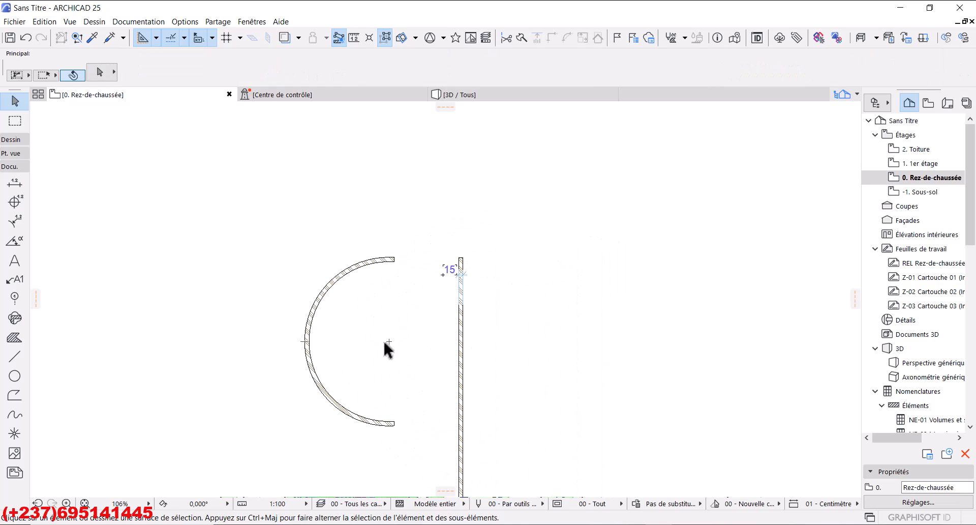
scroll(384, 342, "up", 2)
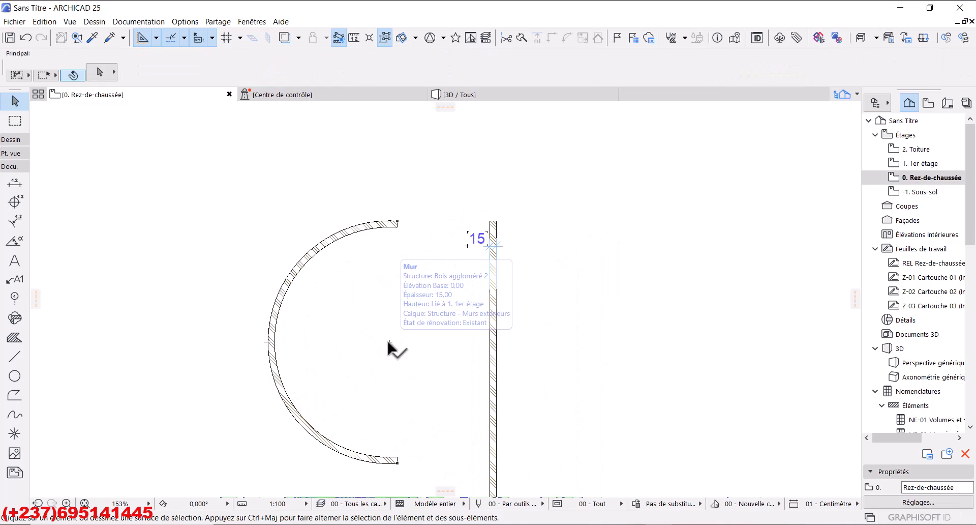